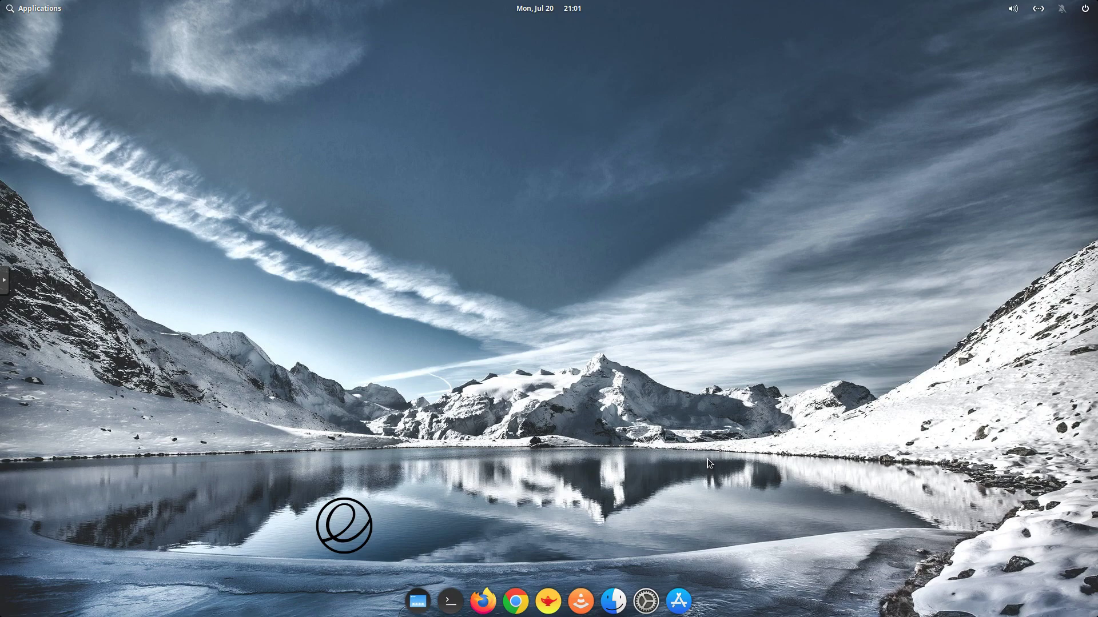
Step: Launch Firefox, open the elementary OS 5.1 Hera gist from the Dock bookmarks, and scroll to its tweaks section
left_click(478, 607)
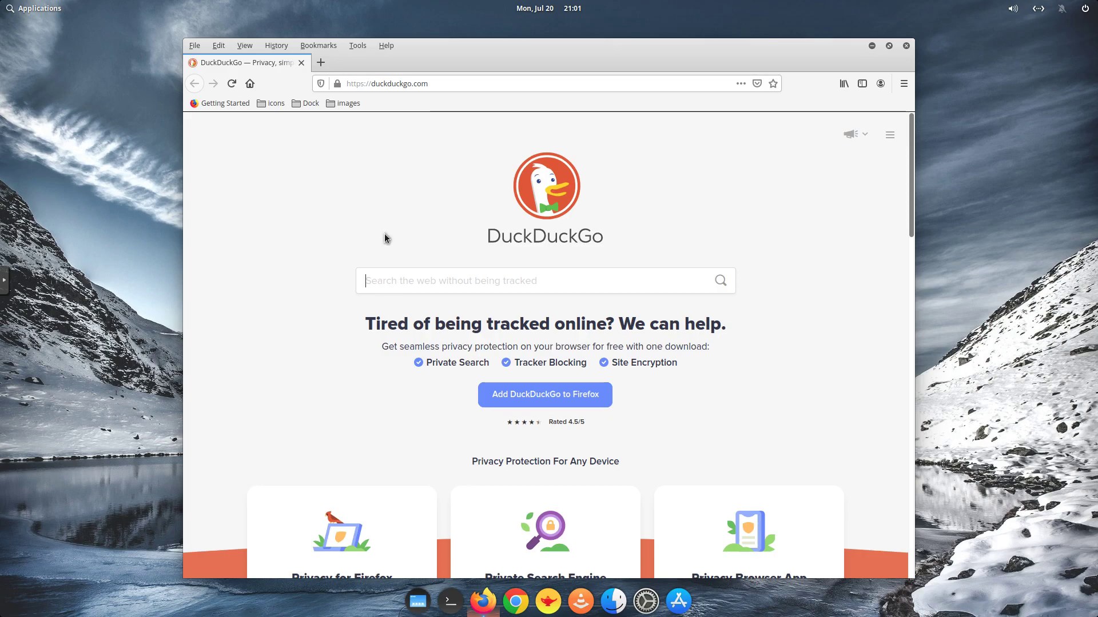
left_click(303, 106)
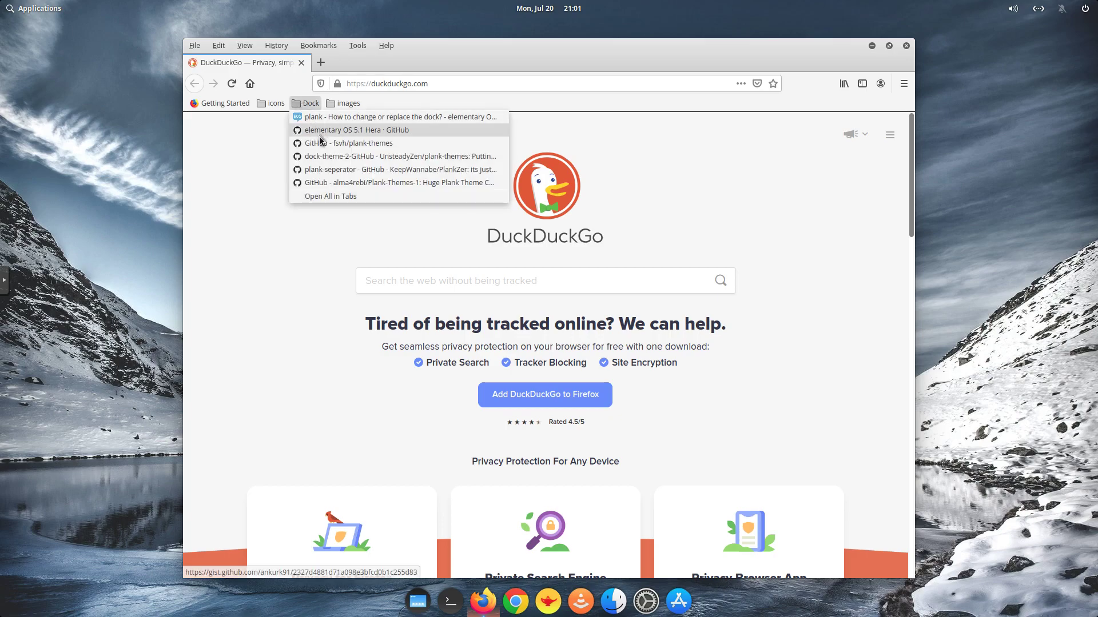
left_click(324, 129)
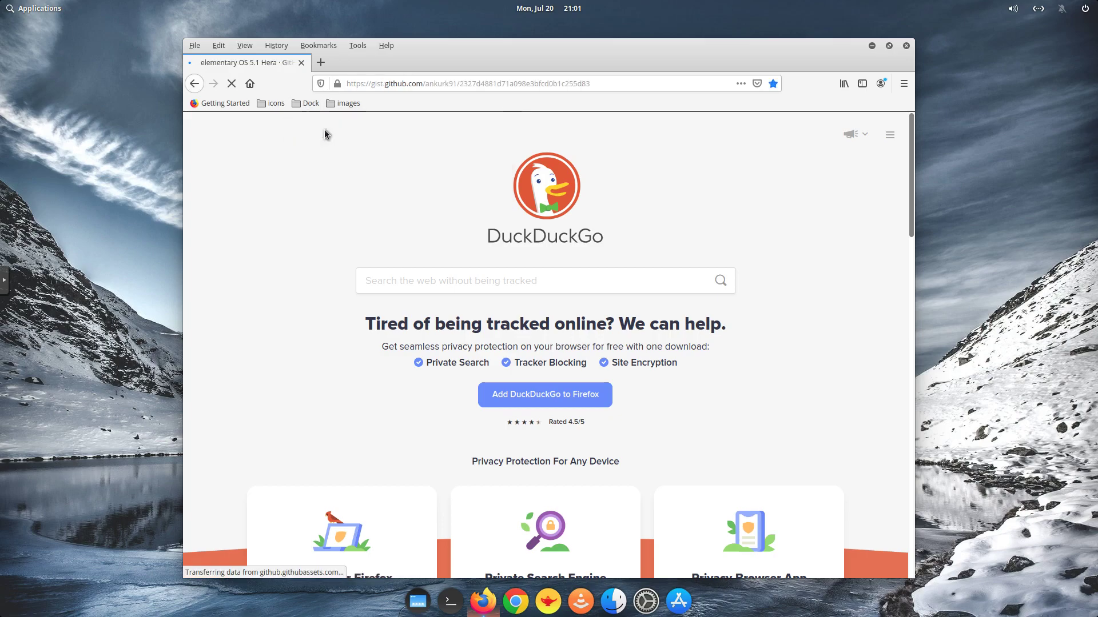
mouse_move(308, 203)
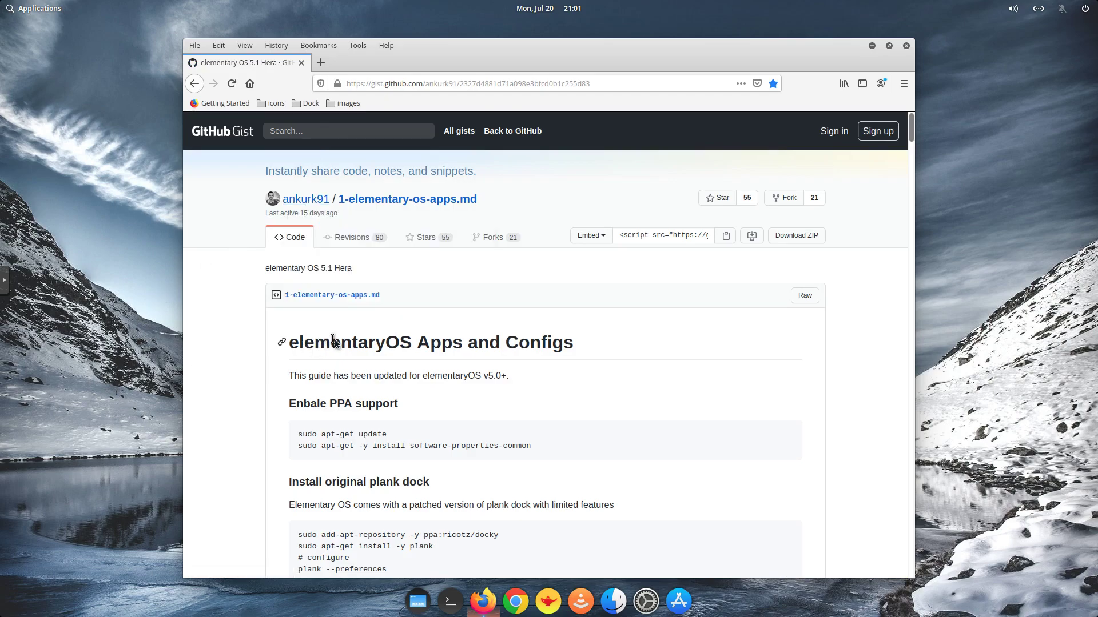
scroll(653, 361, "down", 4)
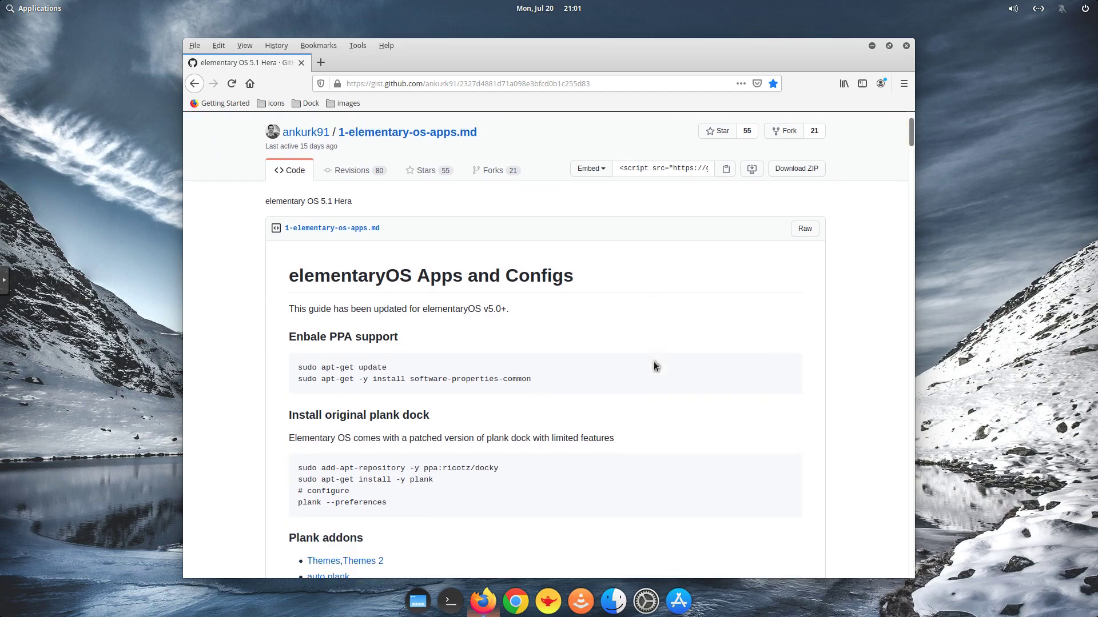
scroll(654, 363, "down", 1)
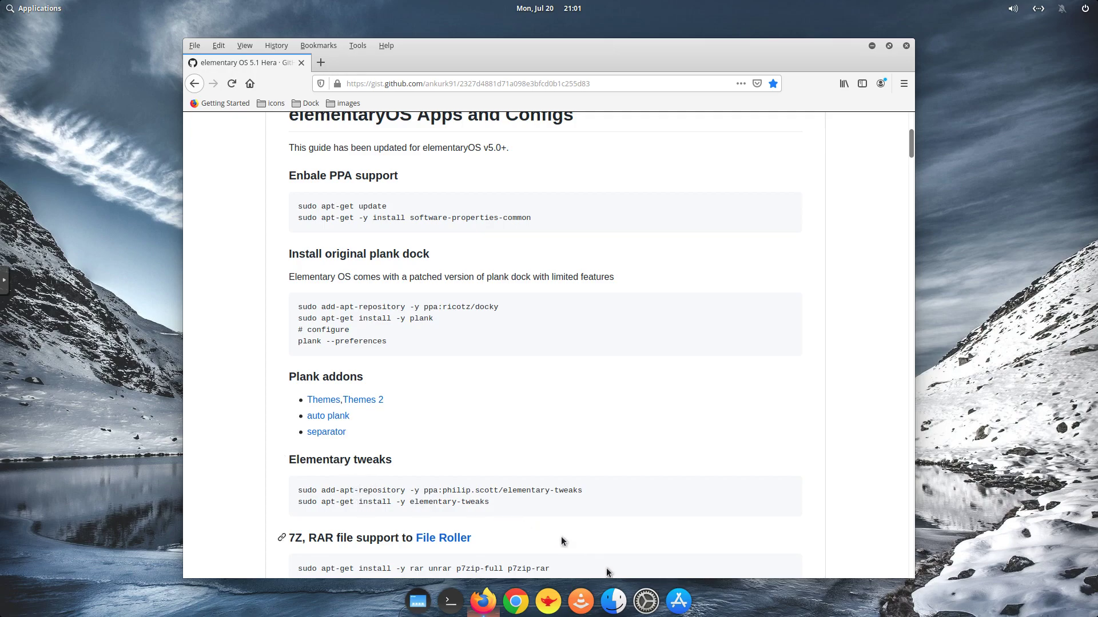
left_click(652, 612)
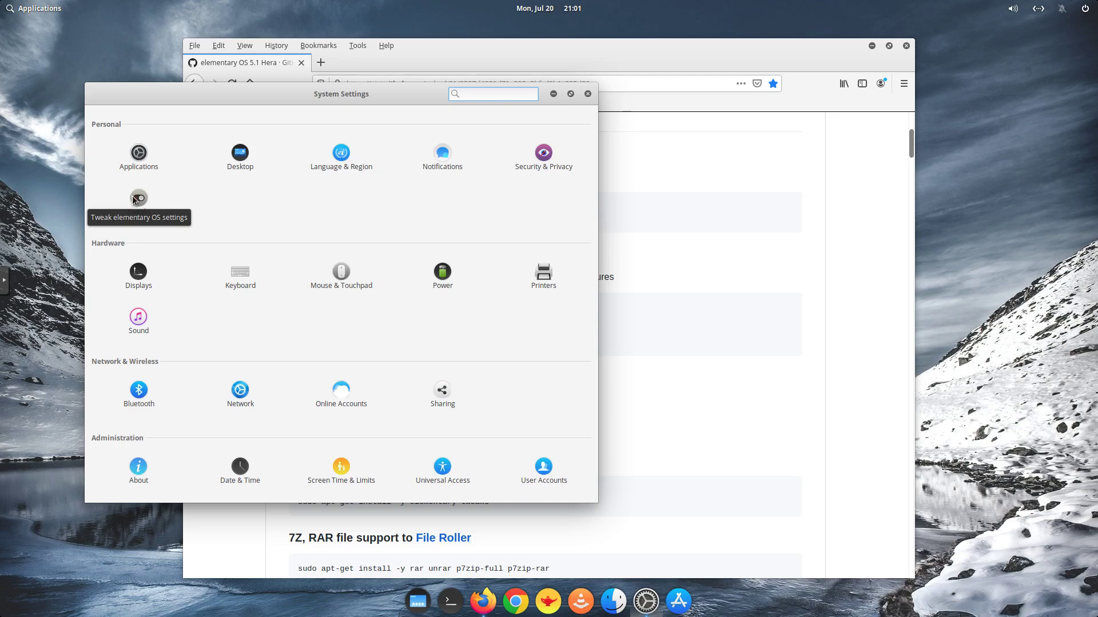
left_click(133, 196)
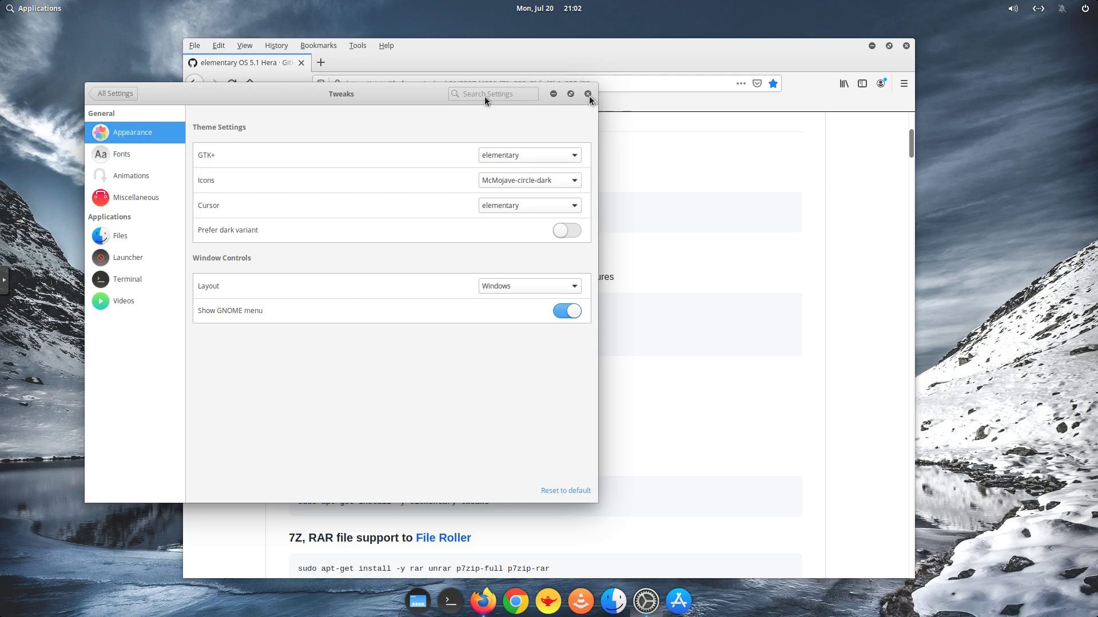
left_click(122, 163)
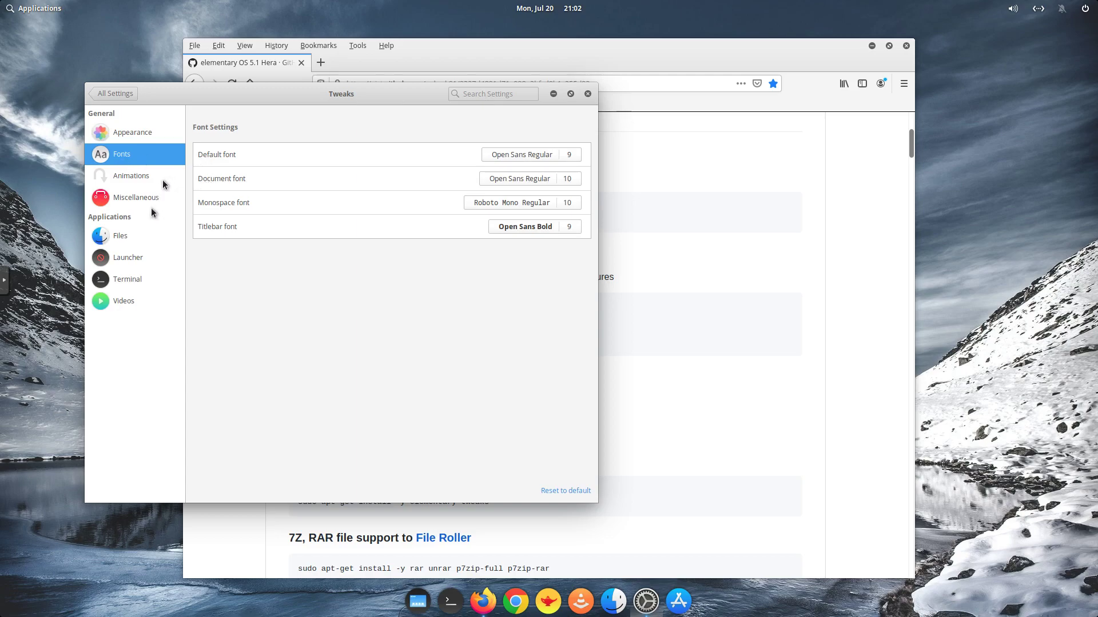
Step: Close the Tweaks window and open the fsvh/plank-themes repository from the gist, scrolled to Installation
left_click(587, 94)
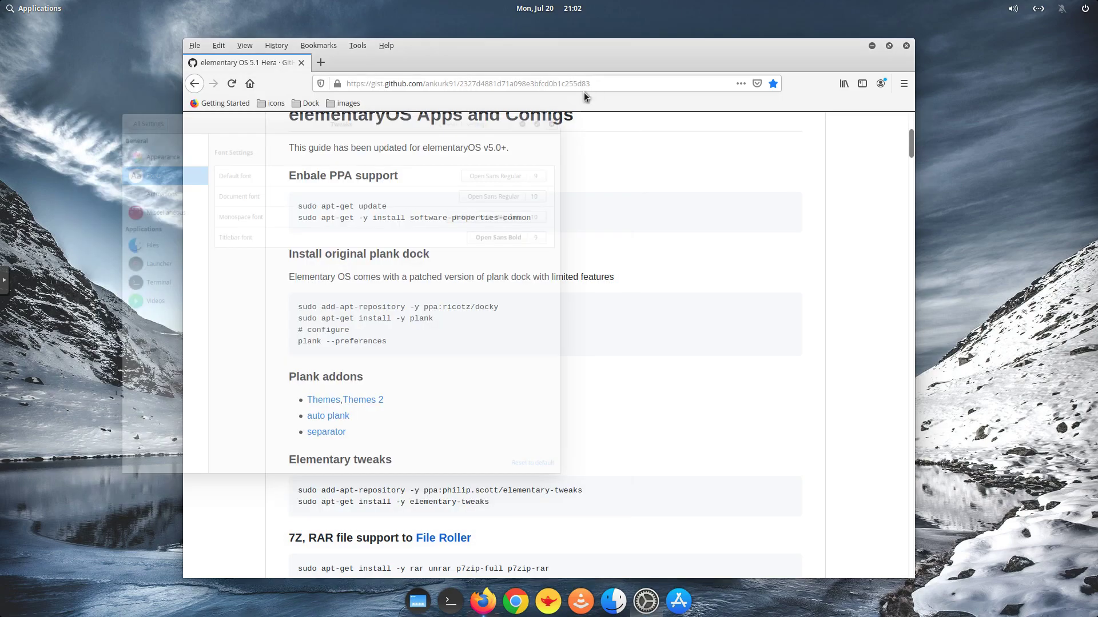
scroll(474, 251, "down", 1)
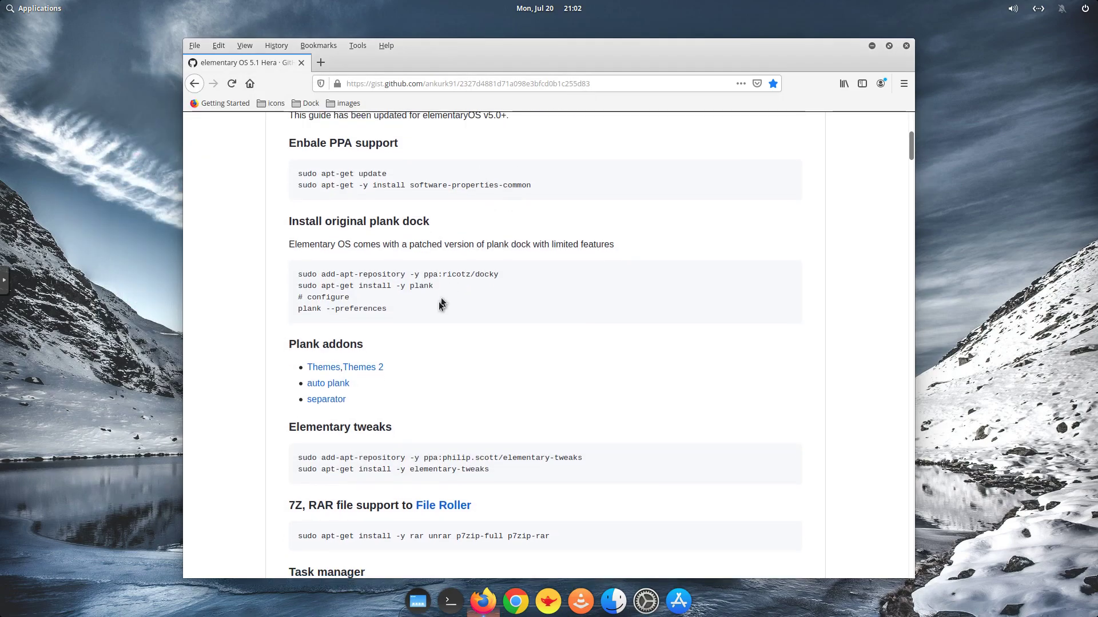
left_click(312, 370)
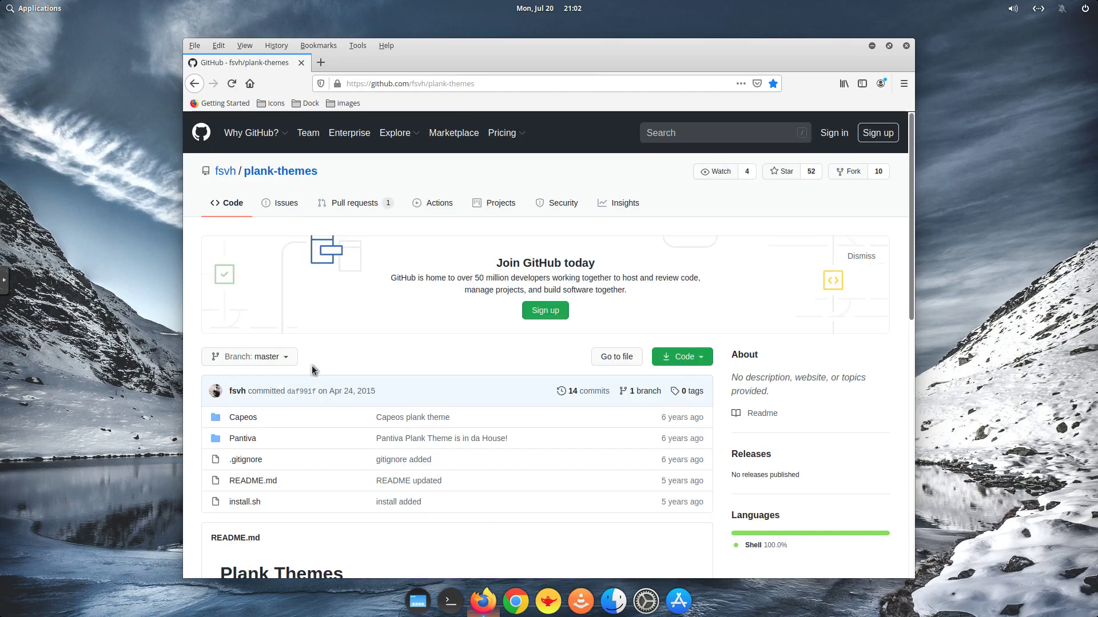
scroll(312, 370, "down", 5)
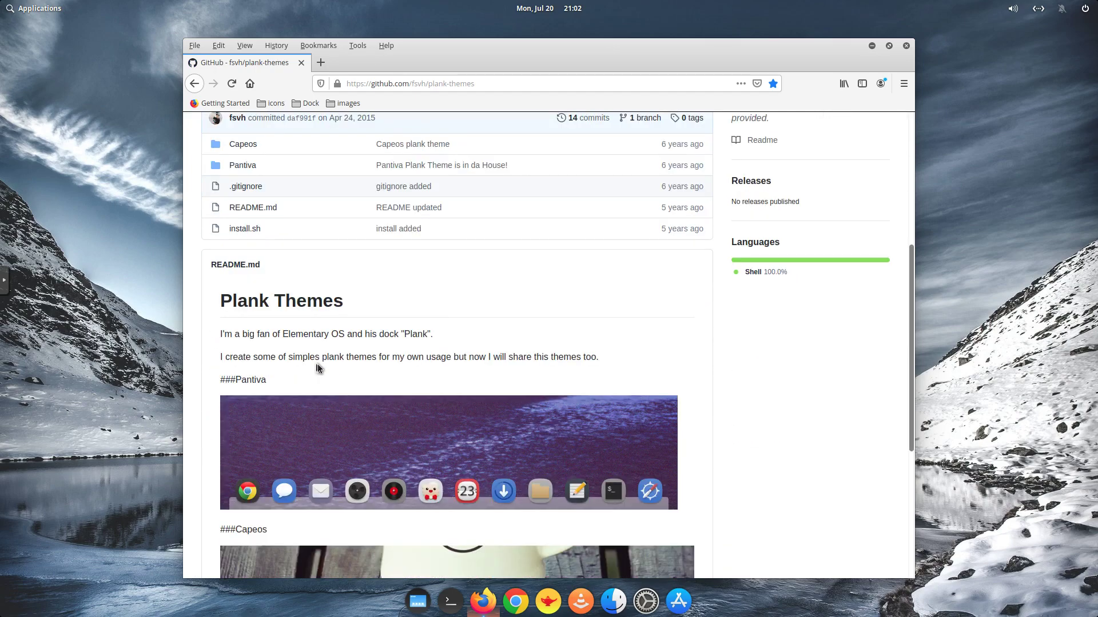
scroll(318, 368, "down", 5)
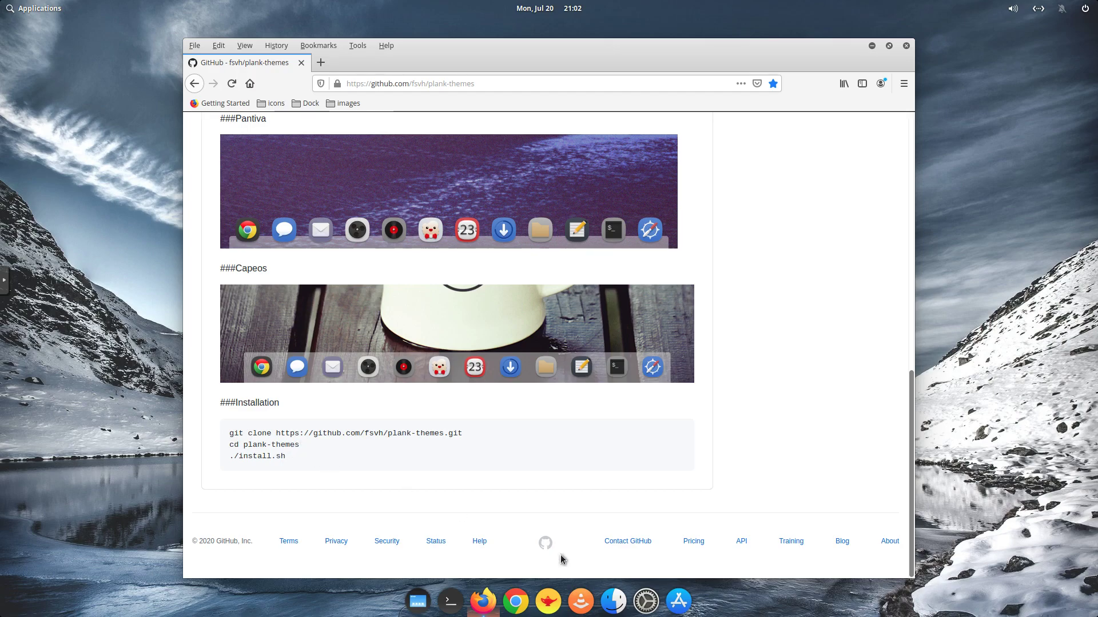
Step: Open /home/user/plank-themes in Files to view the cloned dock theme folders
left_click(615, 603)
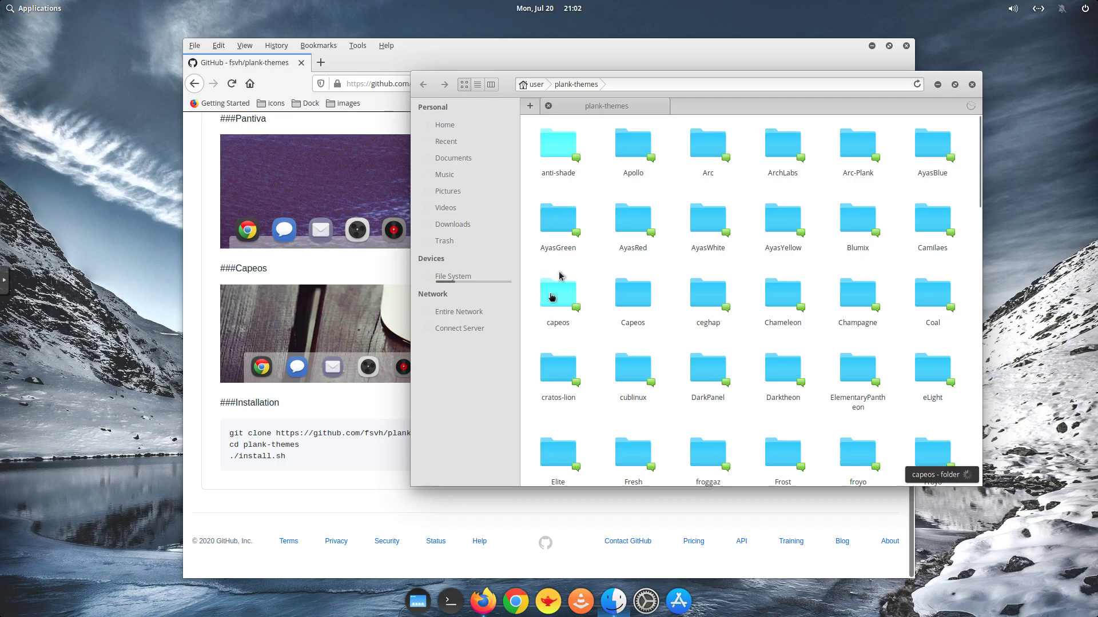
left_click(647, 84)
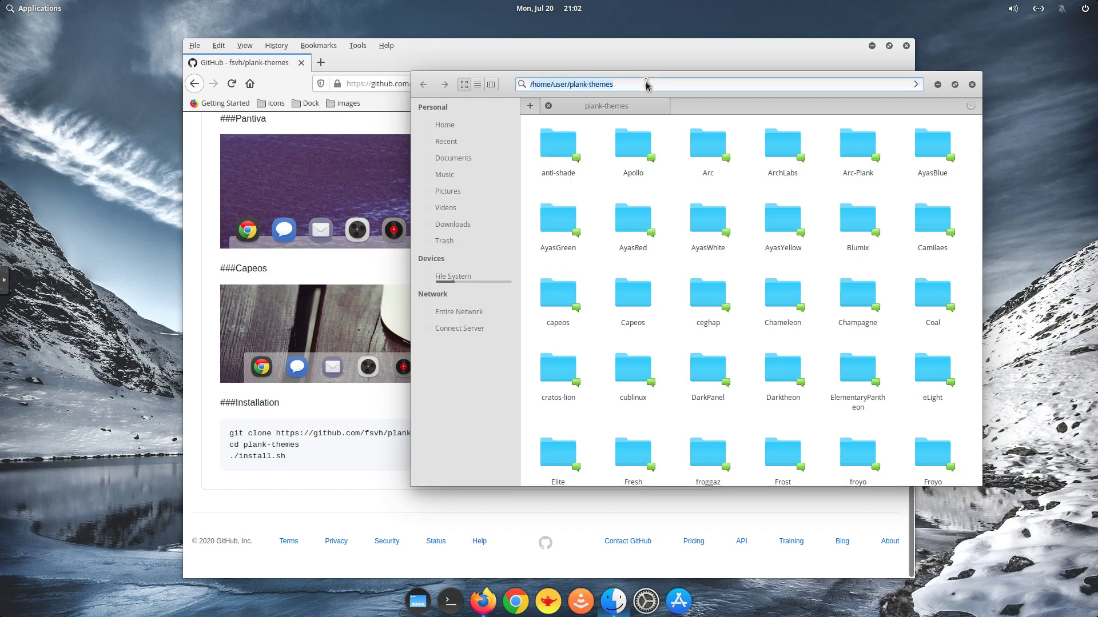
left_click(584, 192)
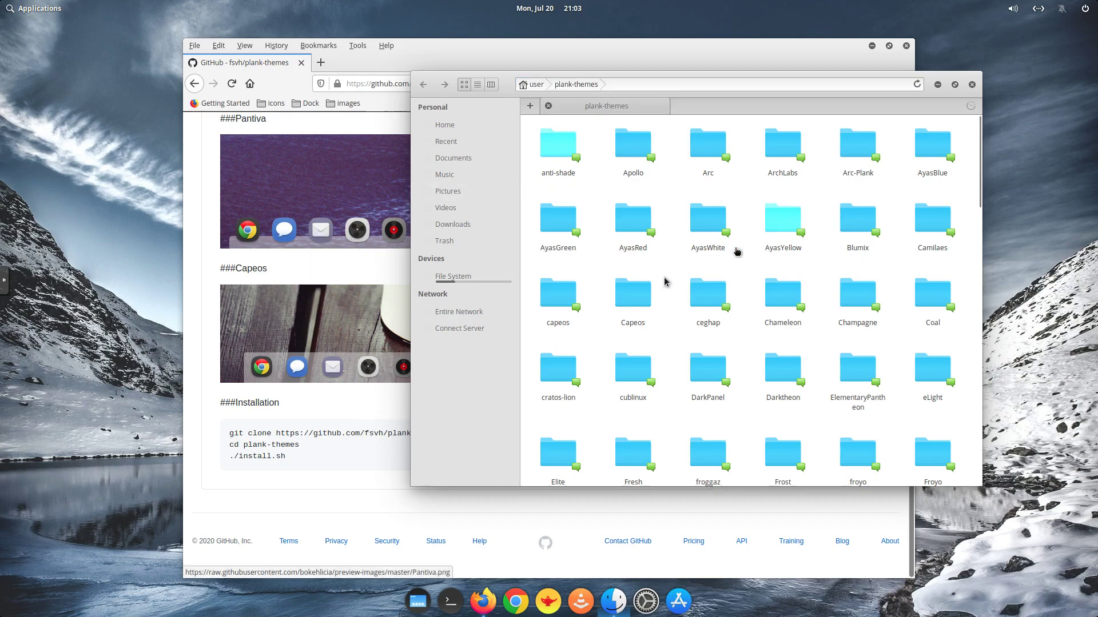
left_click(425, 51)
Step: Open the Plank-Themes-1 repository from the Dock bookmarks and scroll to its How to install section
left_click(301, 103)
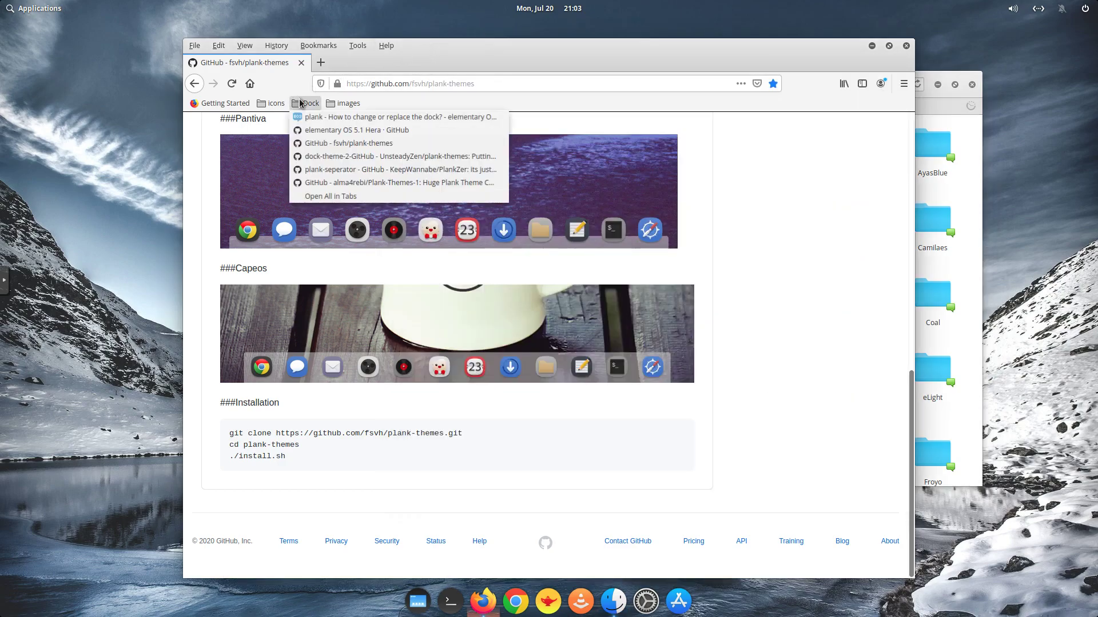
left_click(327, 182)
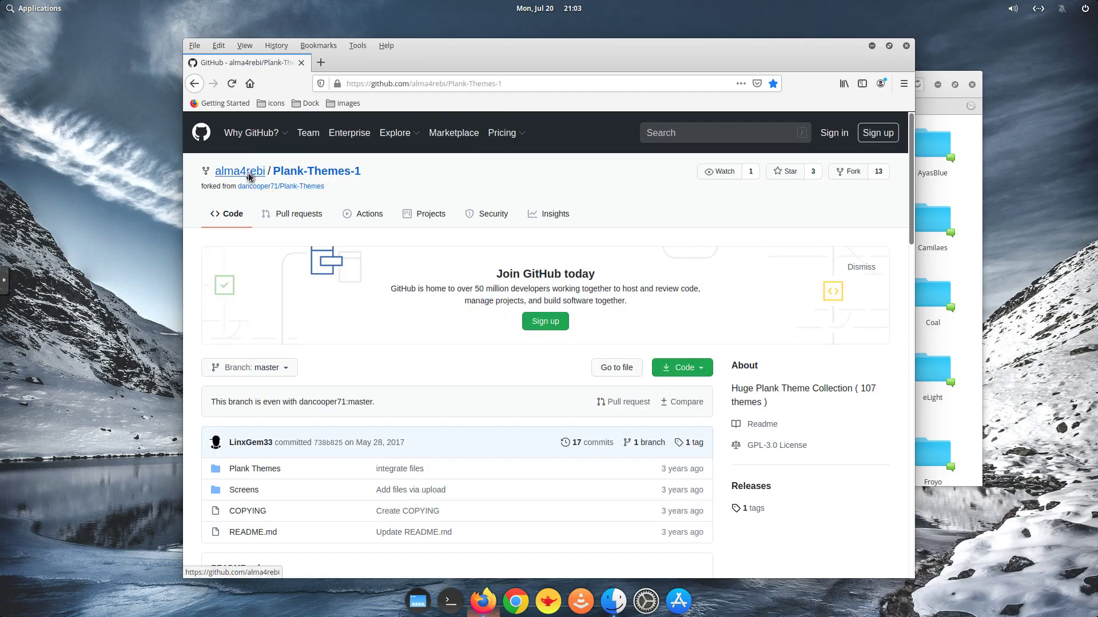
mouse_move(250, 181)
scroll(306, 294, "down", 3)
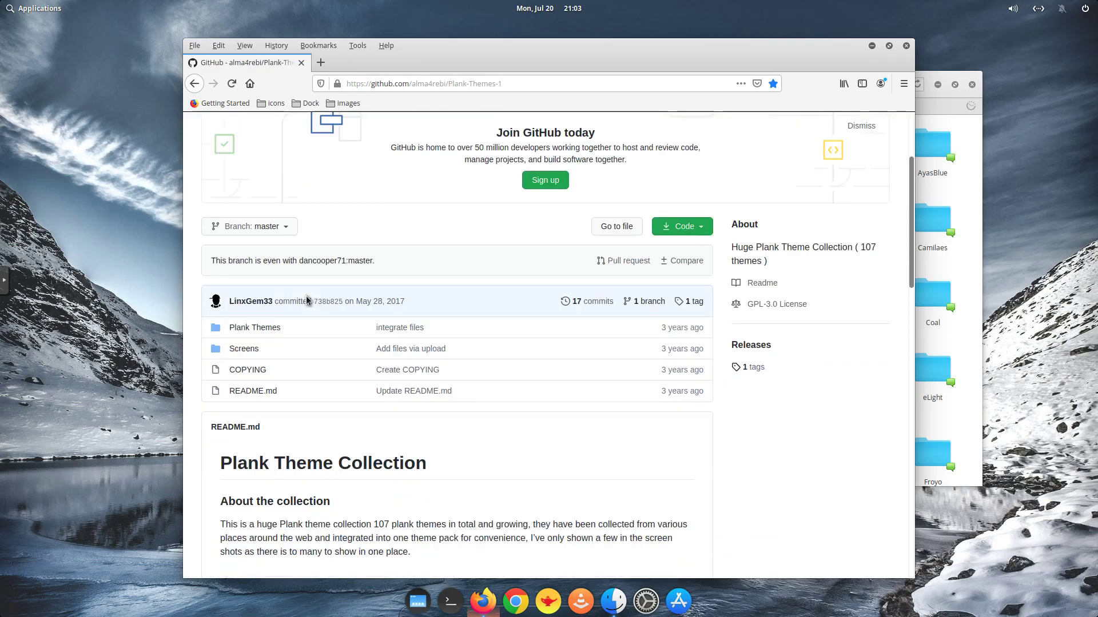
scroll(306, 296, "down", 2)
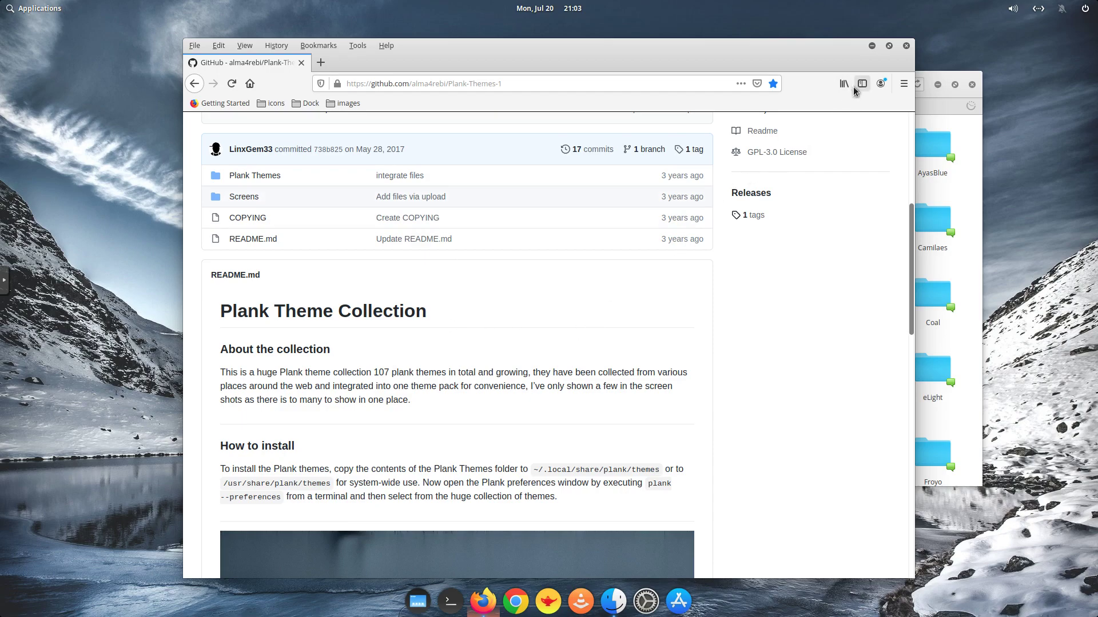
Step: Close the plank-themes Files window
left_click(969, 143)
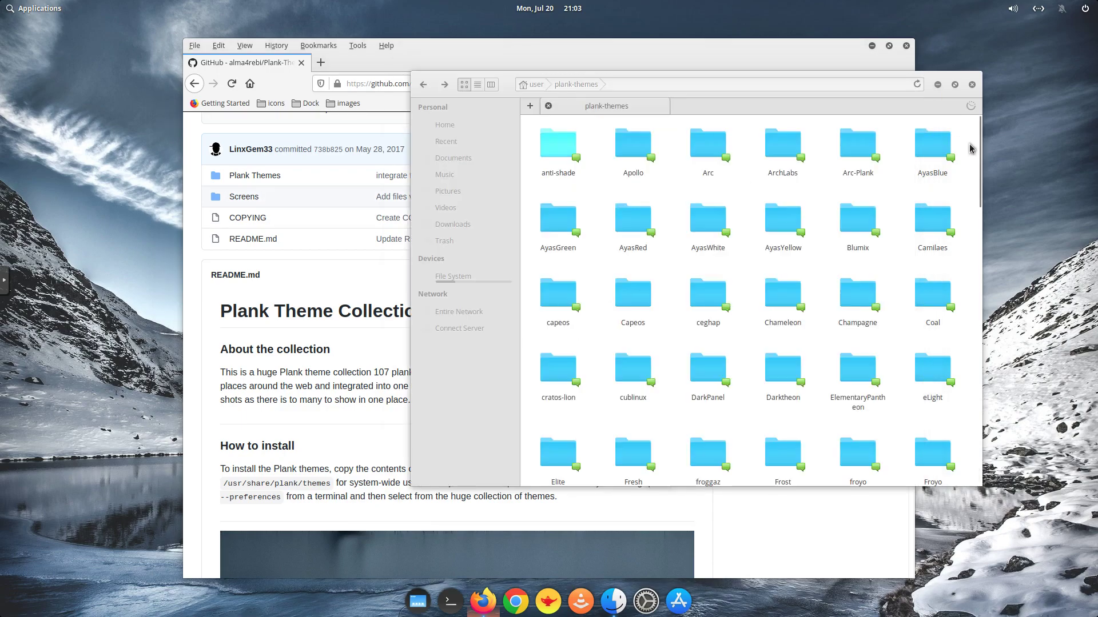
left_click(673, 86)
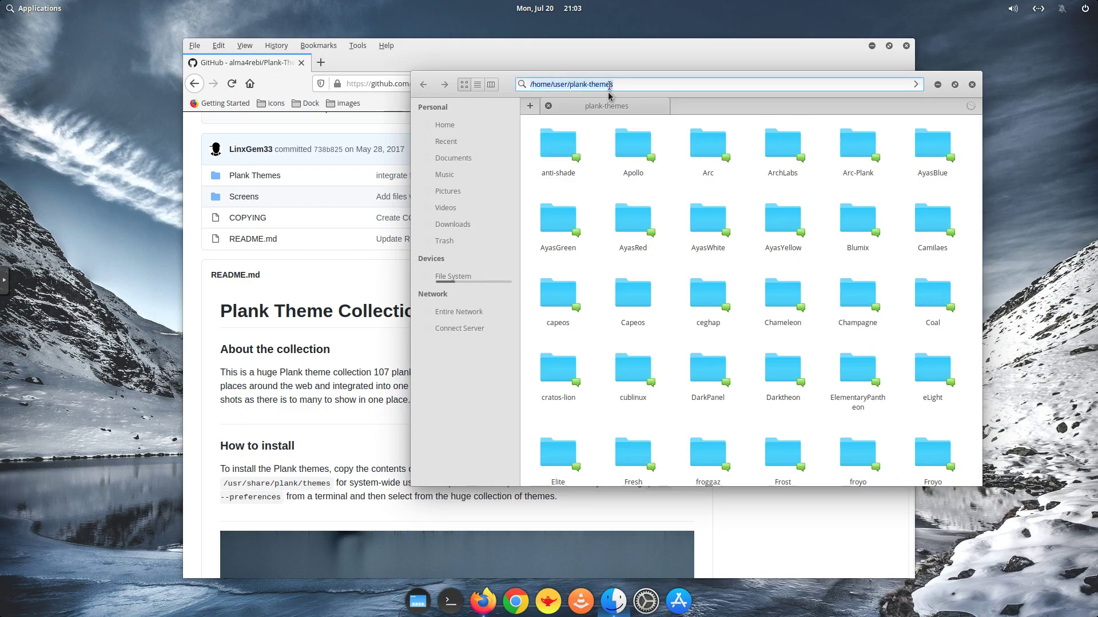
left_click(972, 86)
Step: Run plank --preferences in a new Terminal to open the dock preferences
left_click(450, 599)
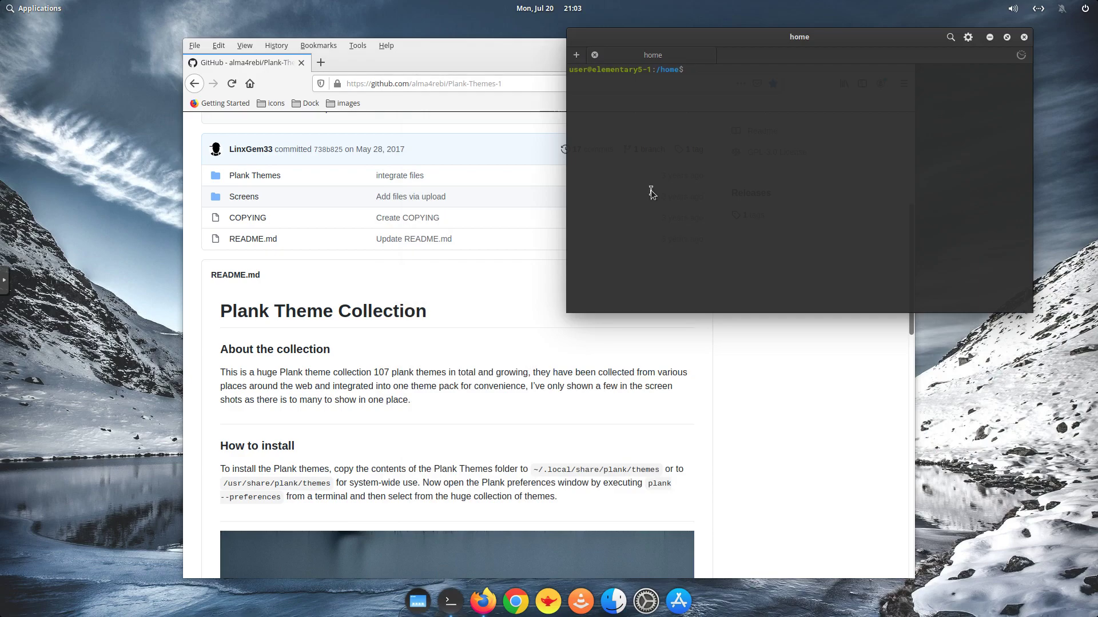
type("plank --preferences")
key("Return")
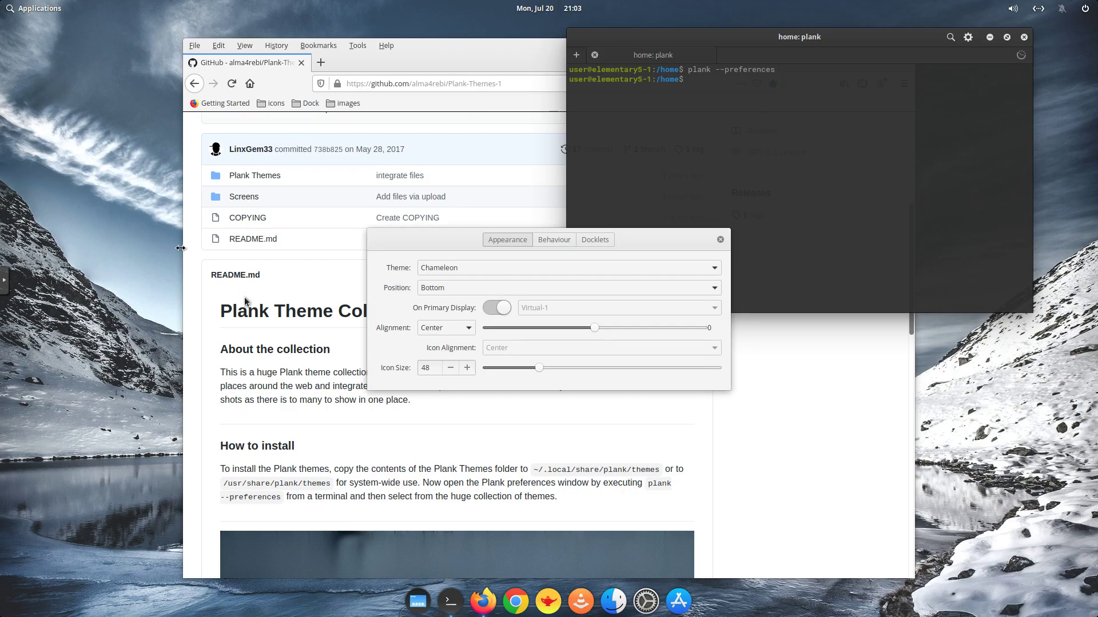
Step: Try the Arc, AyasBlue and AyasYellow dock themes
left_click(595, 267)
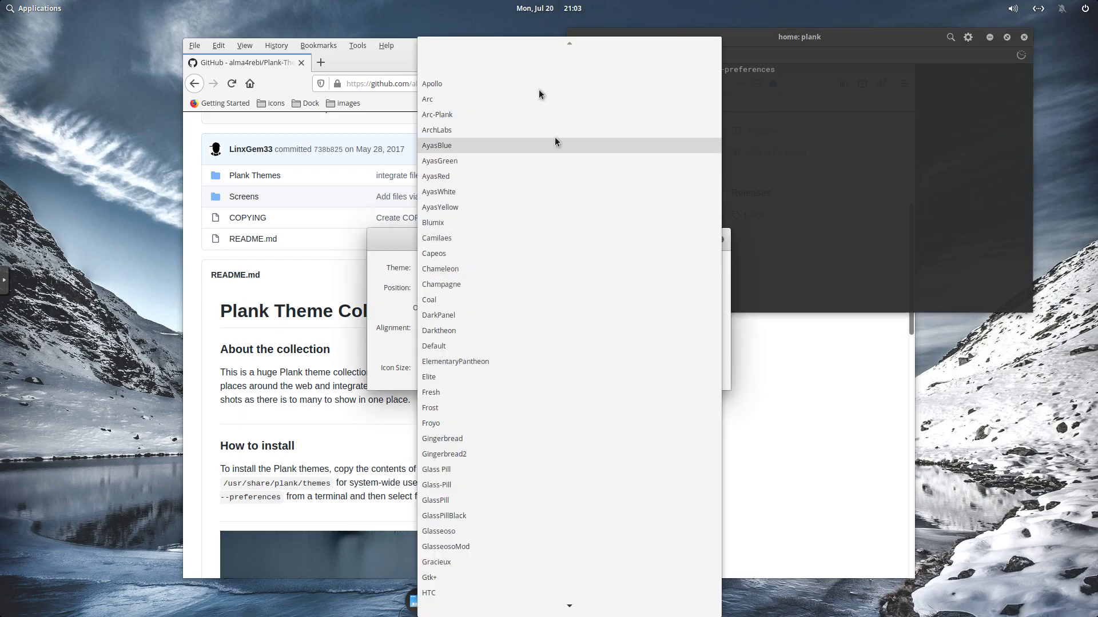
left_click(534, 94)
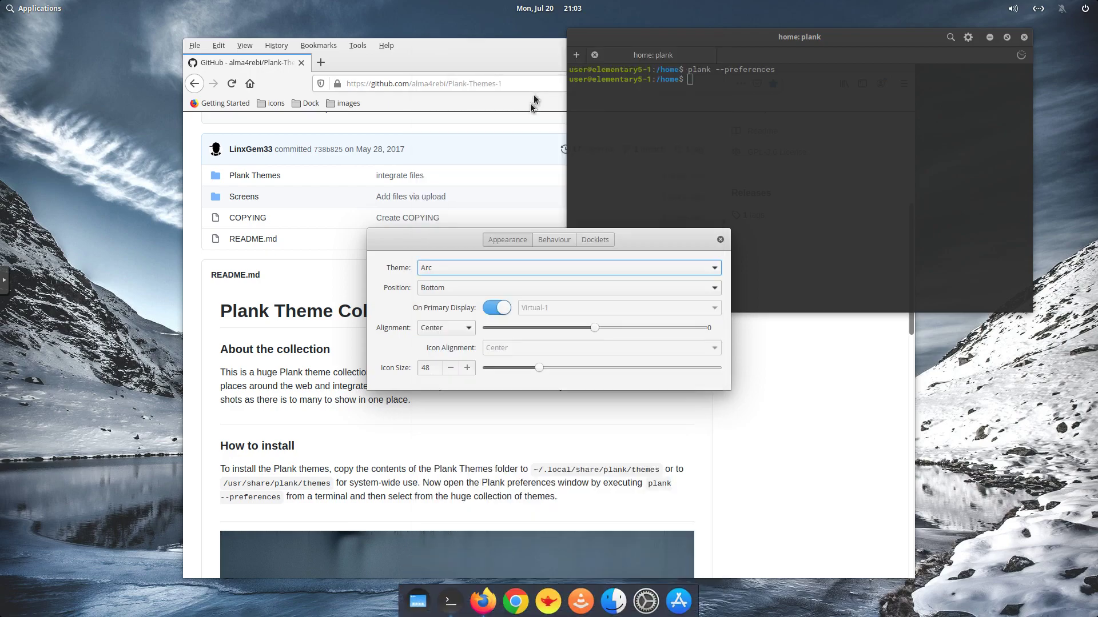
left_click(489, 267)
left_click(465, 314)
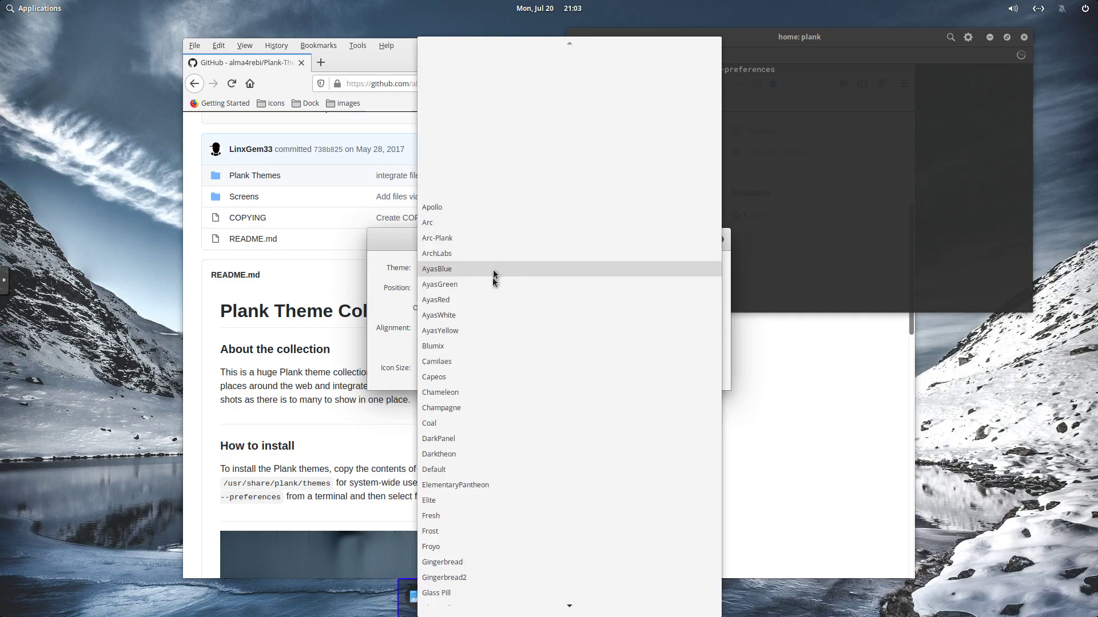
left_click(489, 331)
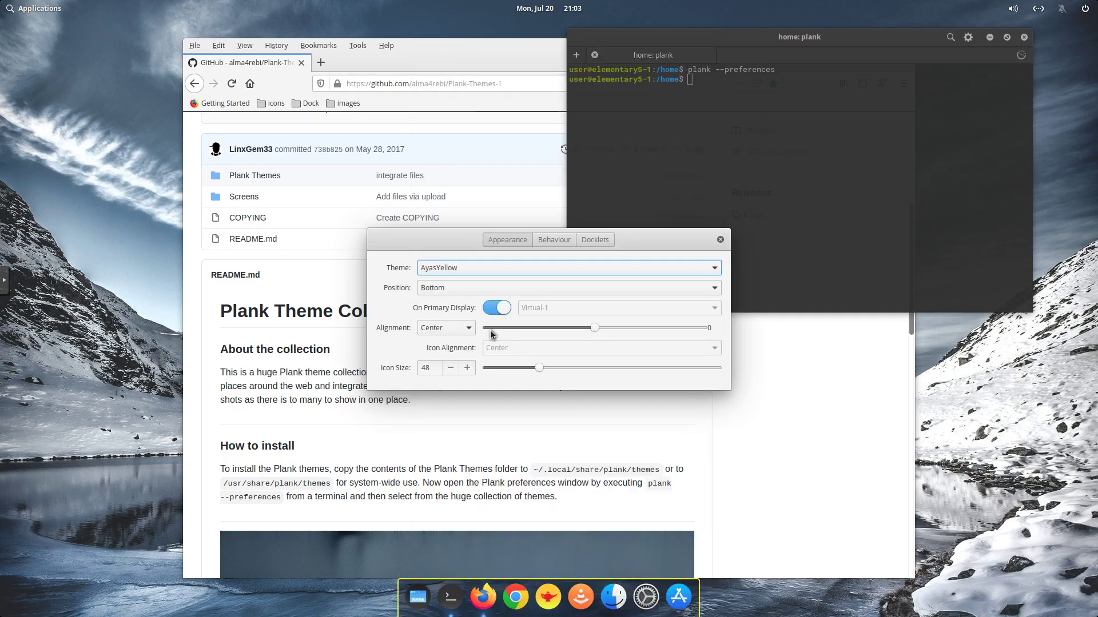
Step: Try the Holo and Mint-Y-Theme dock themes, then settle on Chameleon
left_click(503, 268)
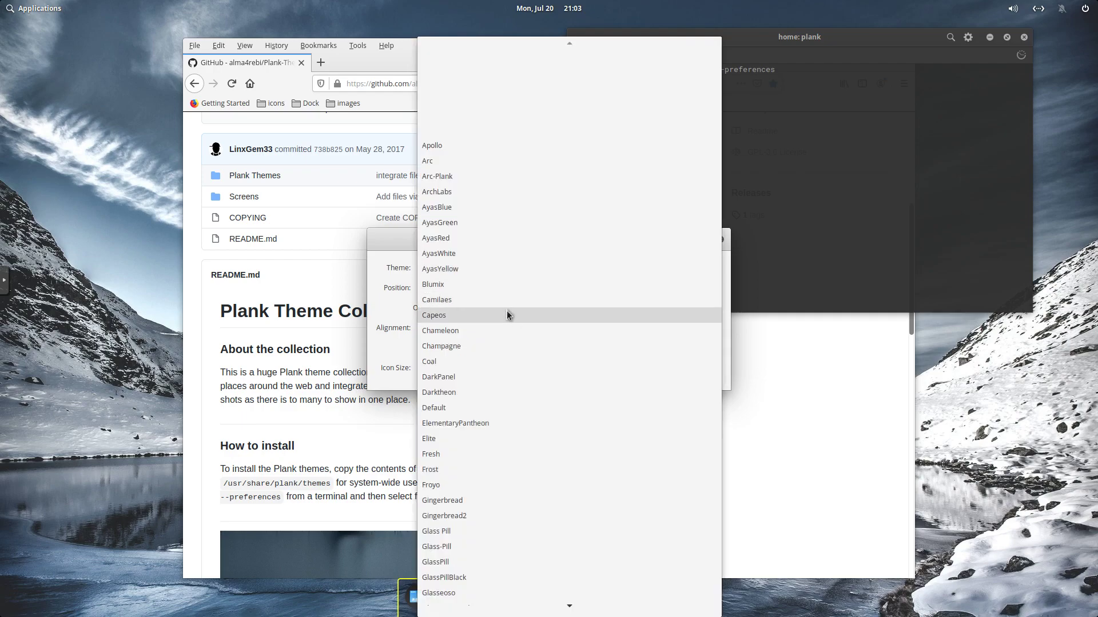
scroll(505, 316, "down", 5)
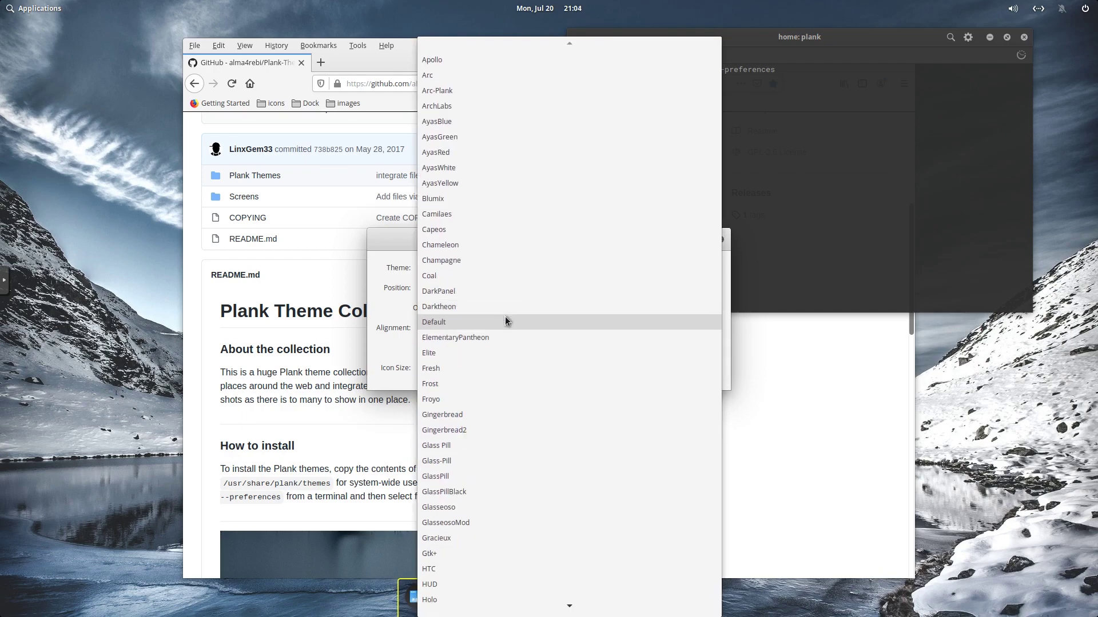
scroll(504, 326, "down", 2)
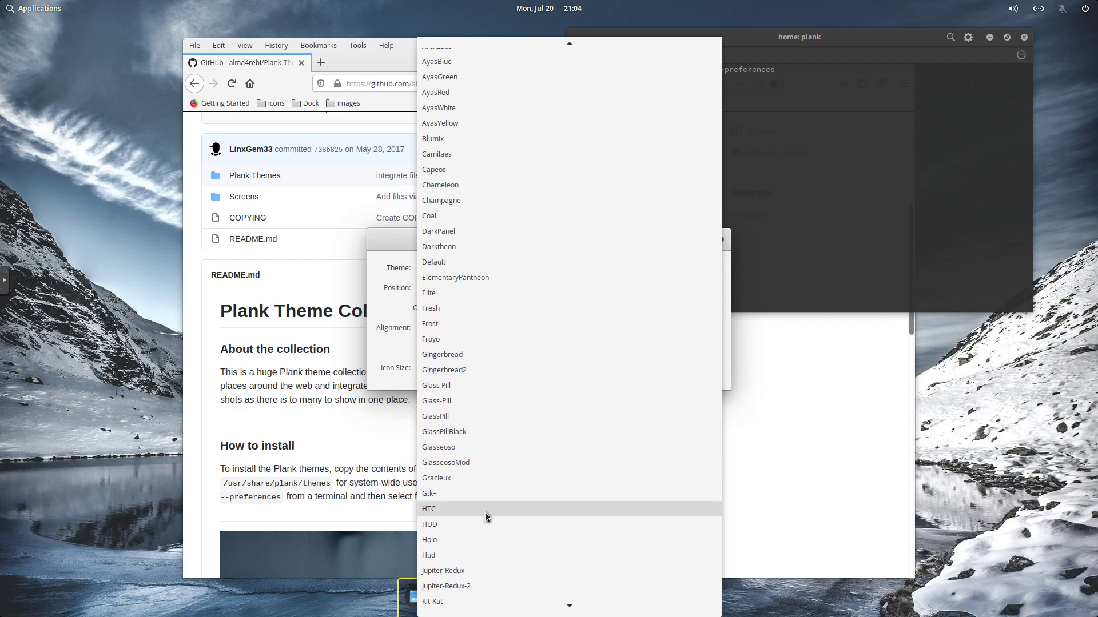
left_click(478, 539)
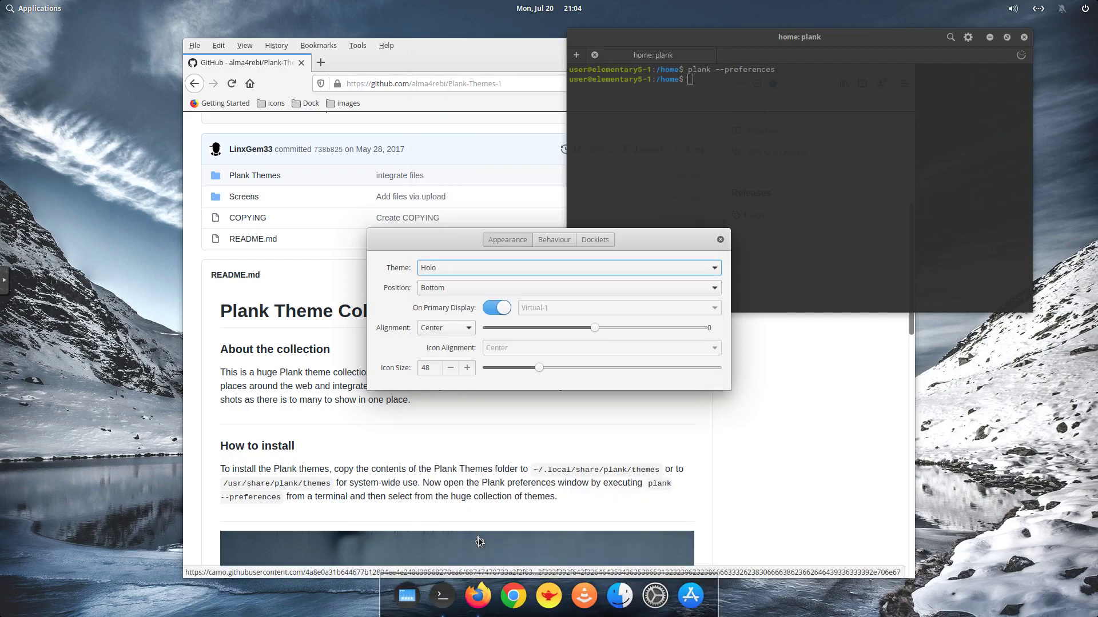
left_click(522, 267)
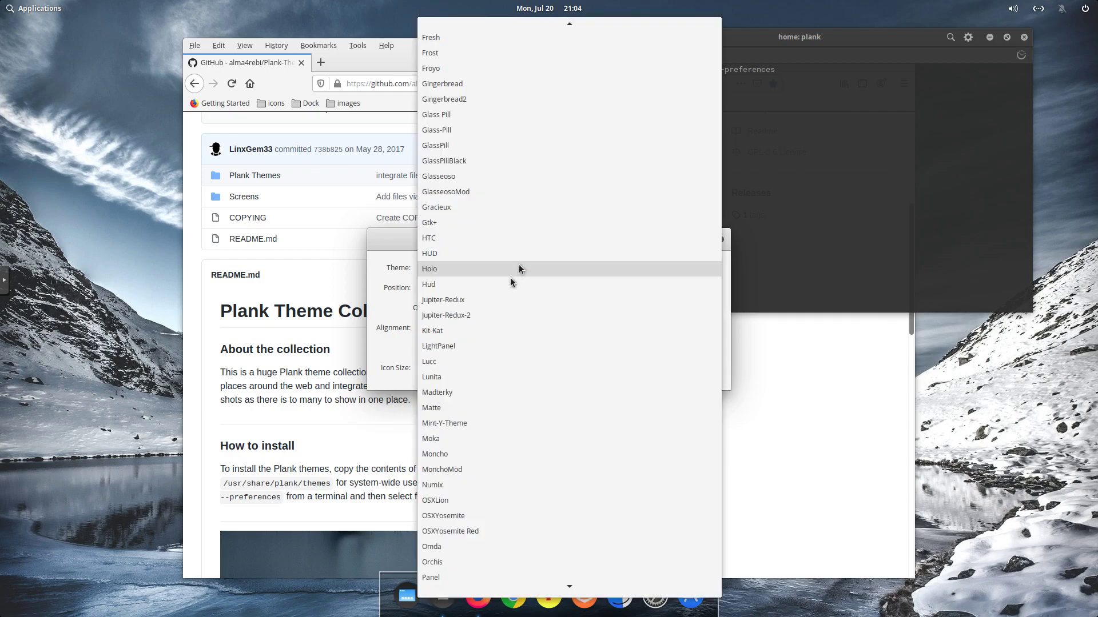
left_click(459, 429)
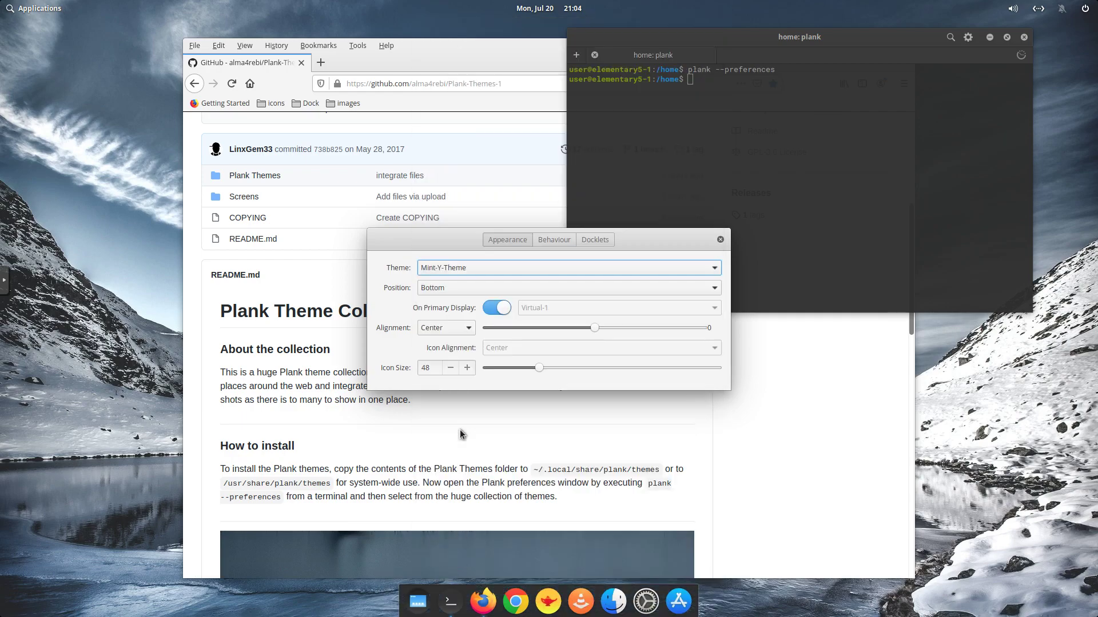
left_click(527, 267)
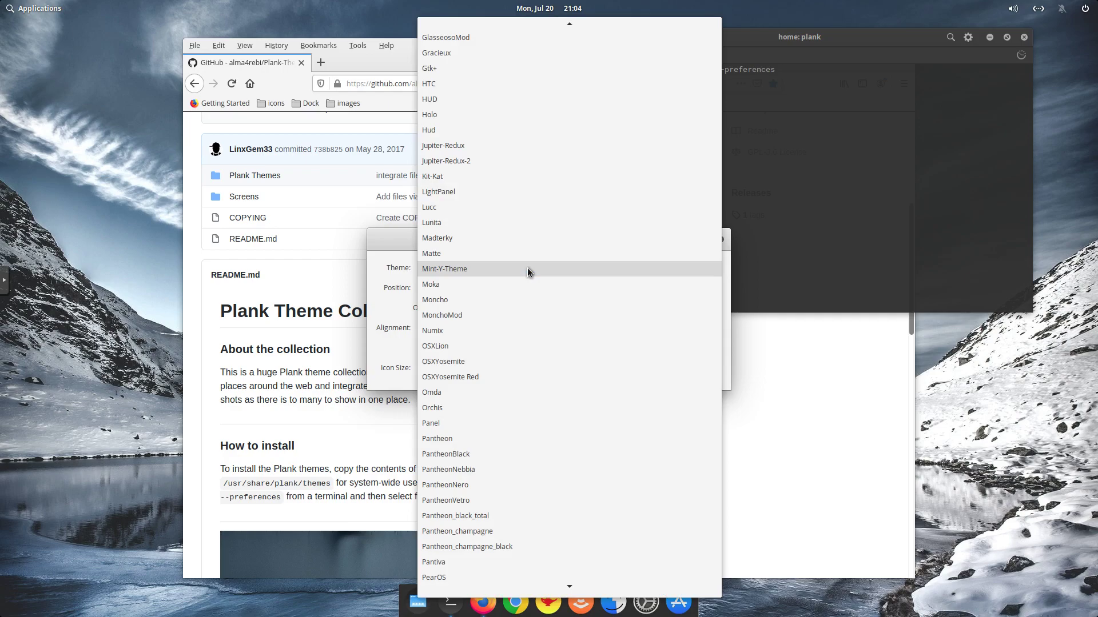
scroll(530, 271, "up", 5)
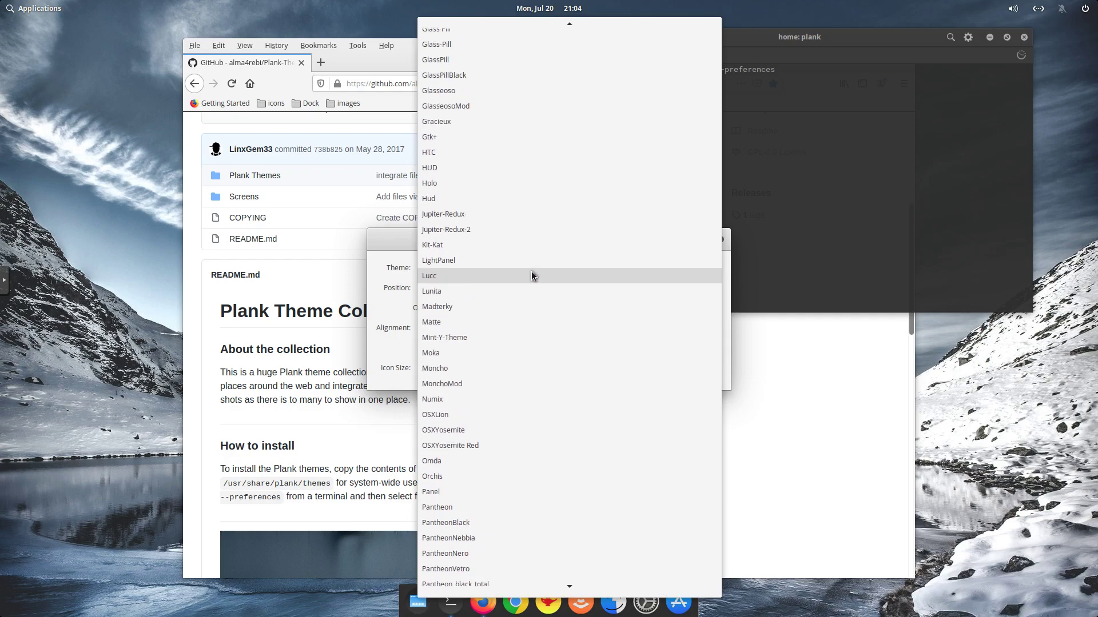
scroll(532, 276, "up", 4)
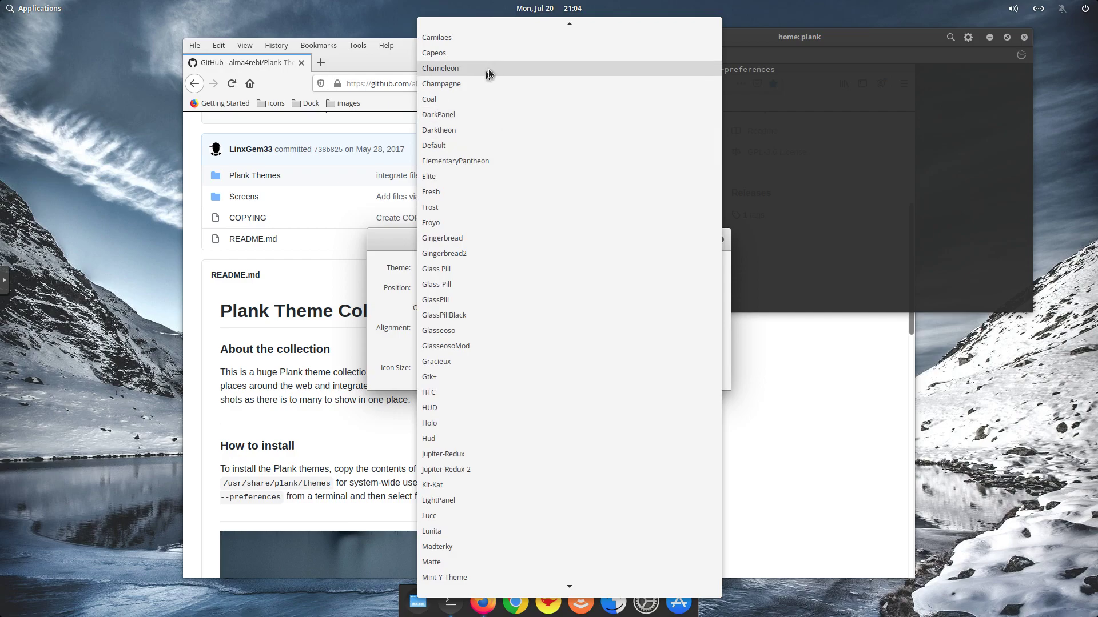
left_click(489, 69)
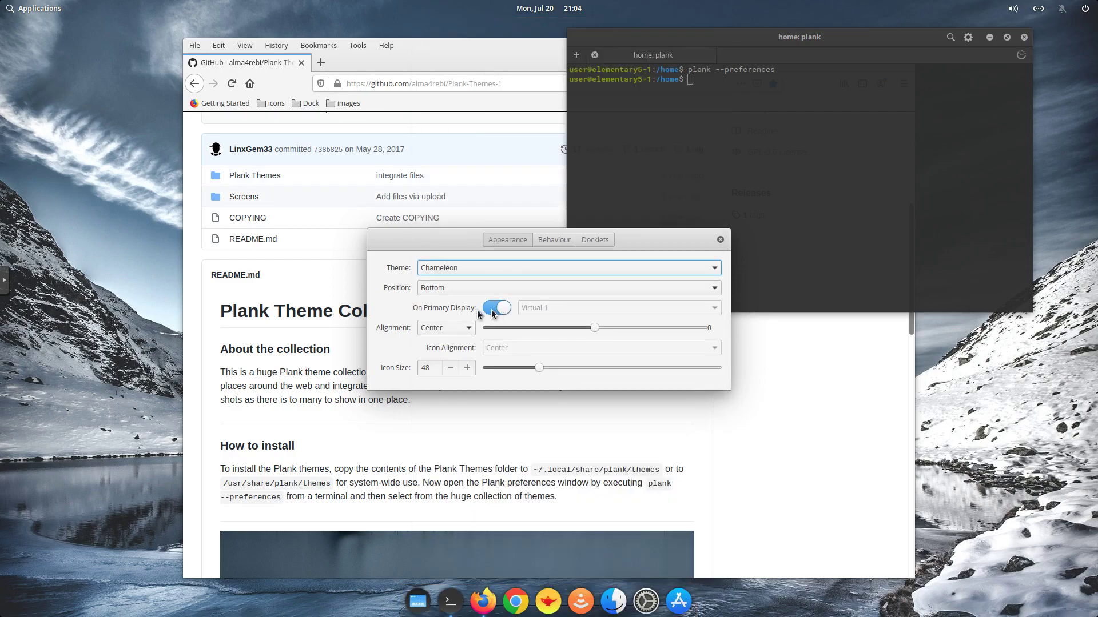
Step: Review the Behaviour and Docklets tabs, close Plank preferences, and bring Firefox back to the front
left_click(554, 238)
left_click(595, 240)
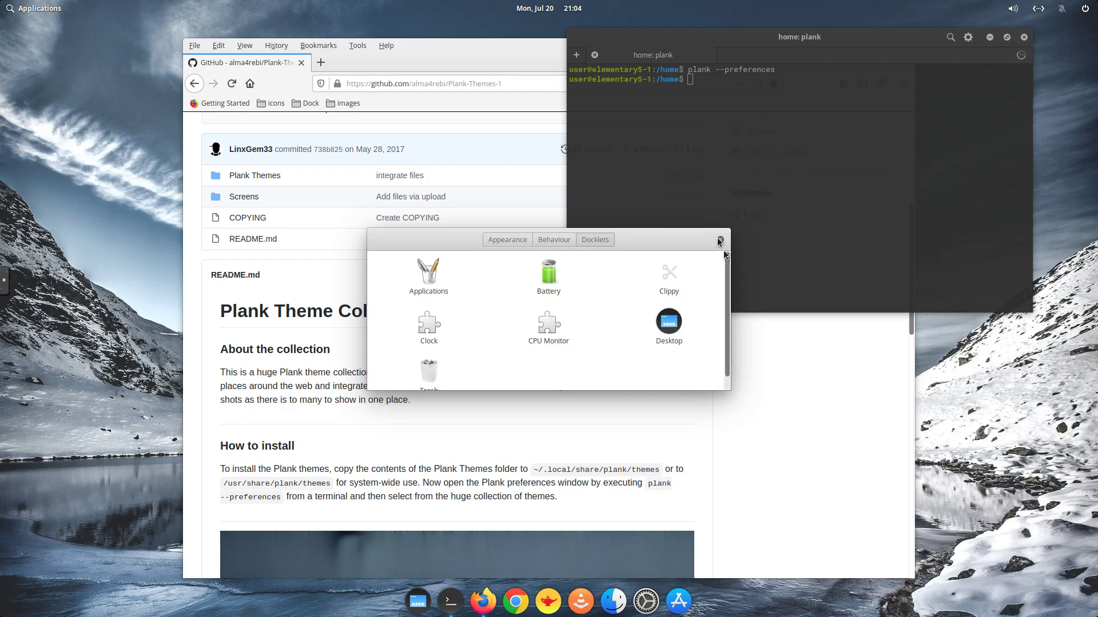
left_click(720, 239)
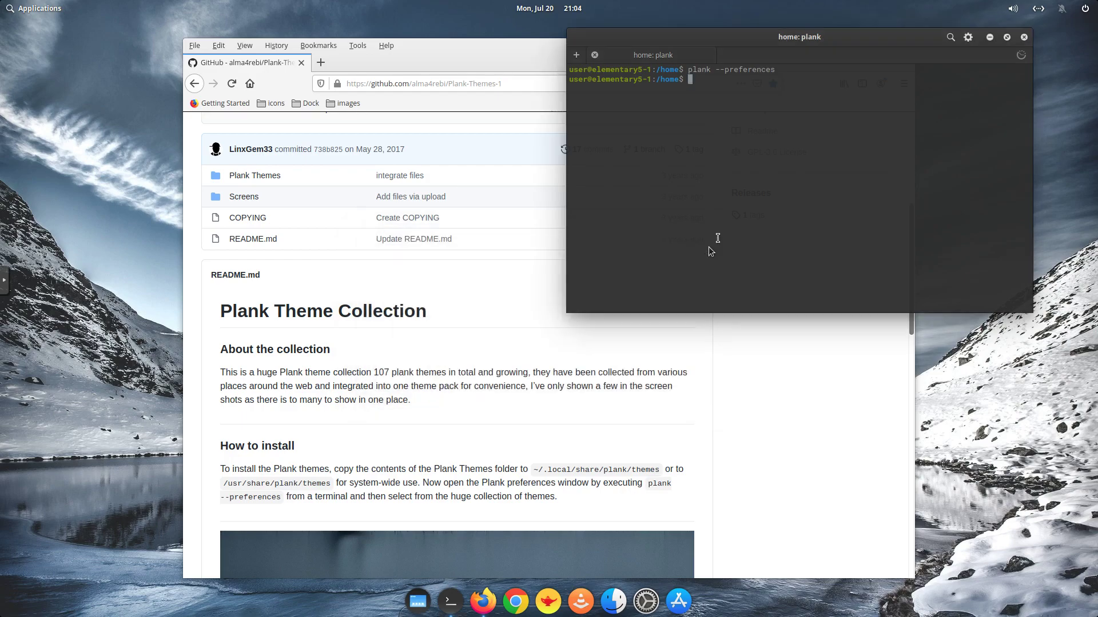
left_click(416, 601)
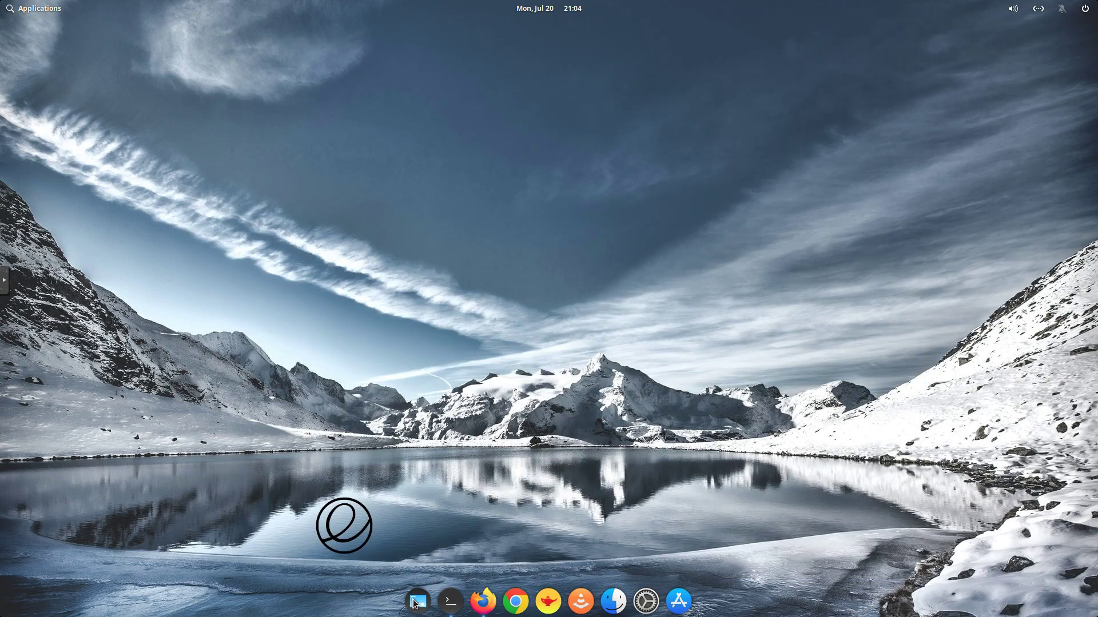
left_click(416, 604)
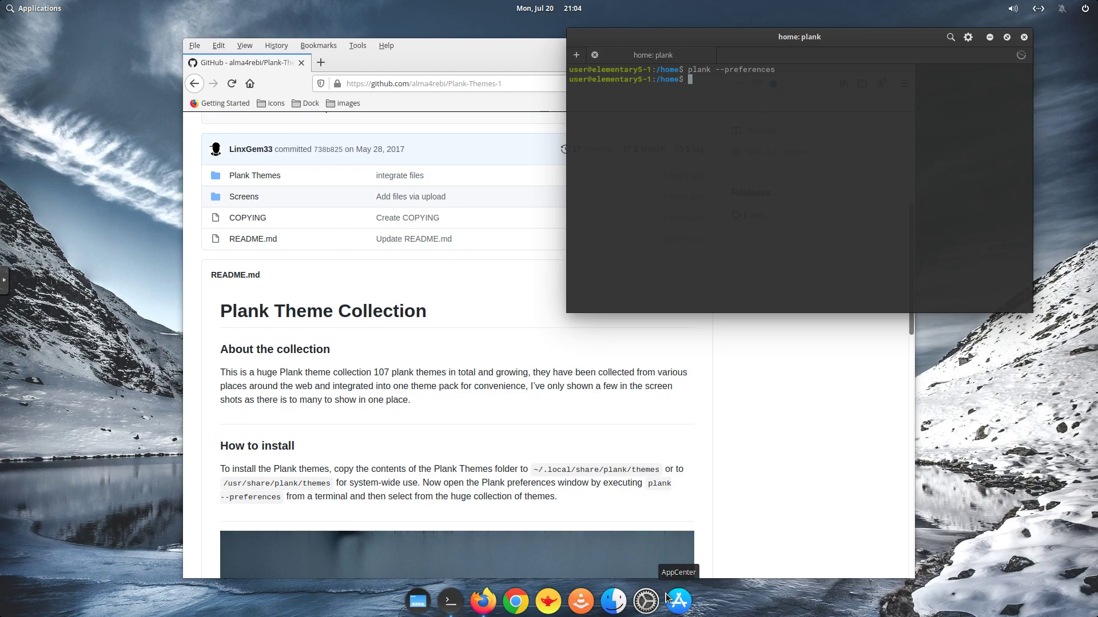
left_click(626, 426)
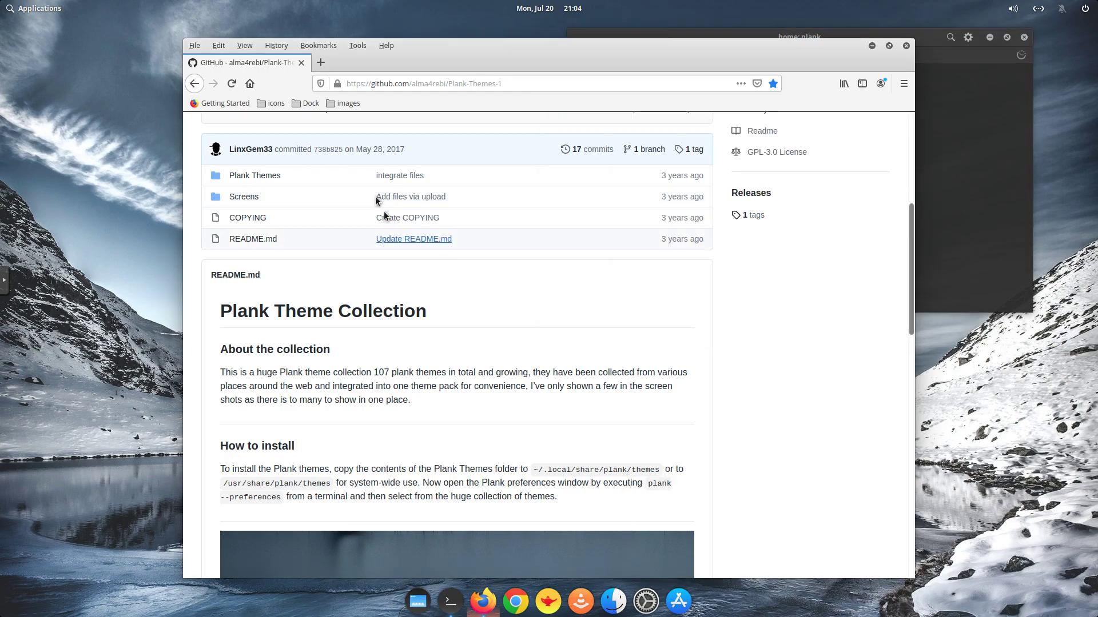
Step: Open the McMojave-circle GitHub repository from the Icons bookmarks and scroll to its install.sh options
left_click(275, 104)
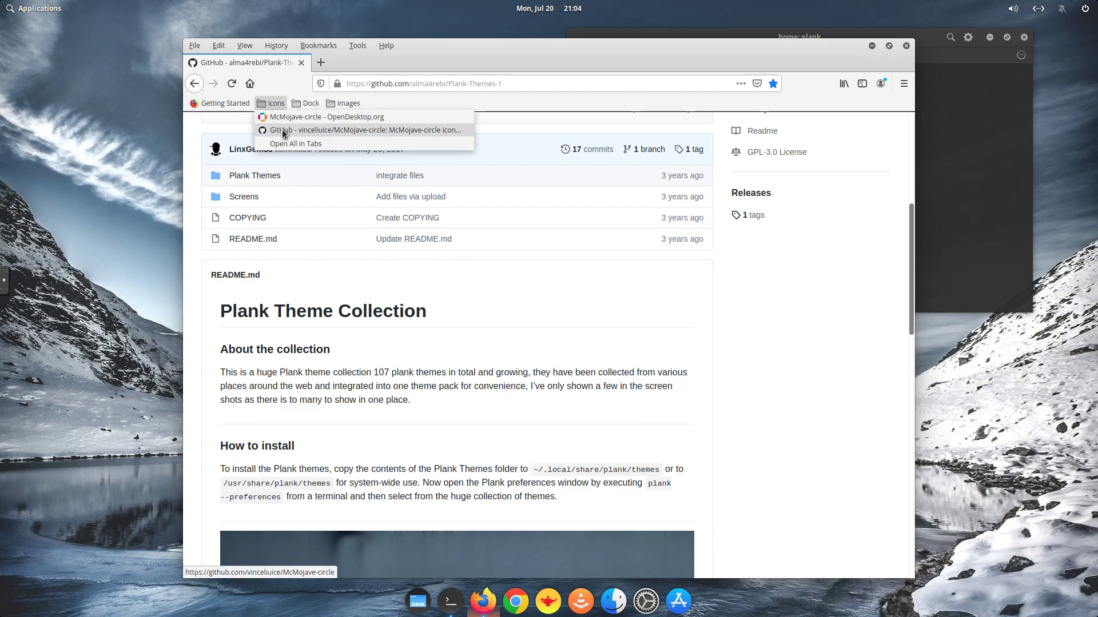
left_click(283, 132)
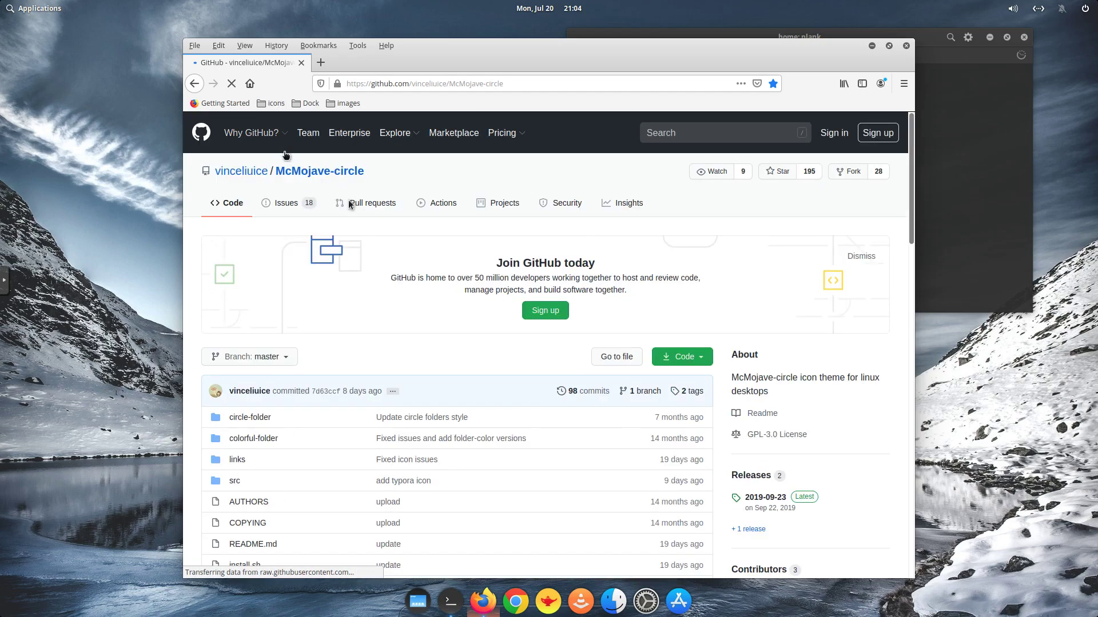
scroll(407, 351, "down", 4)
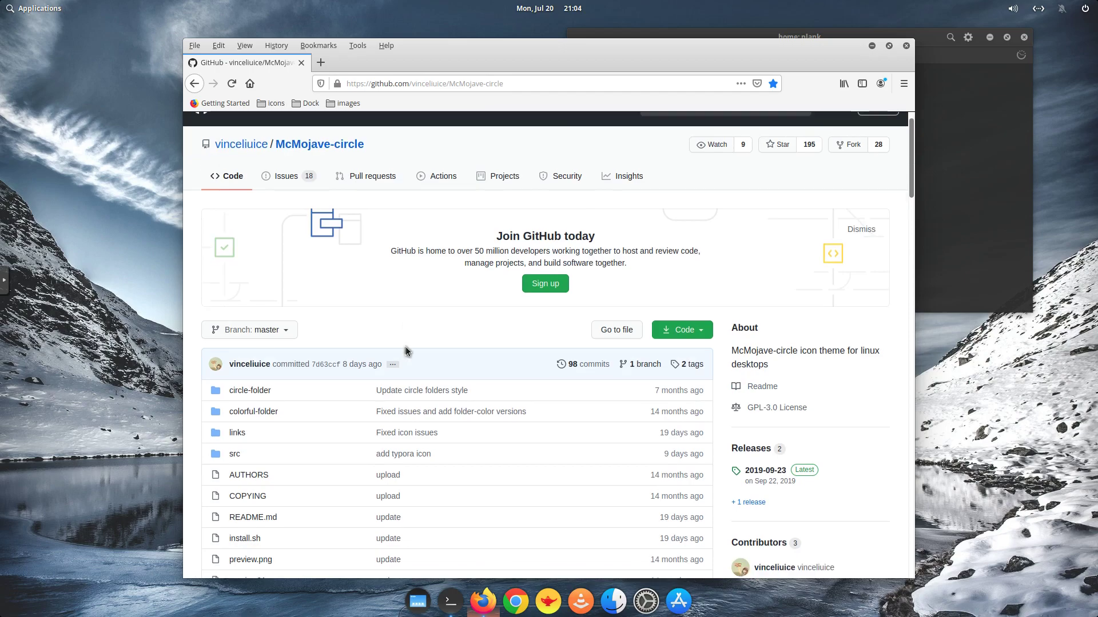
scroll(406, 350, "down", 6)
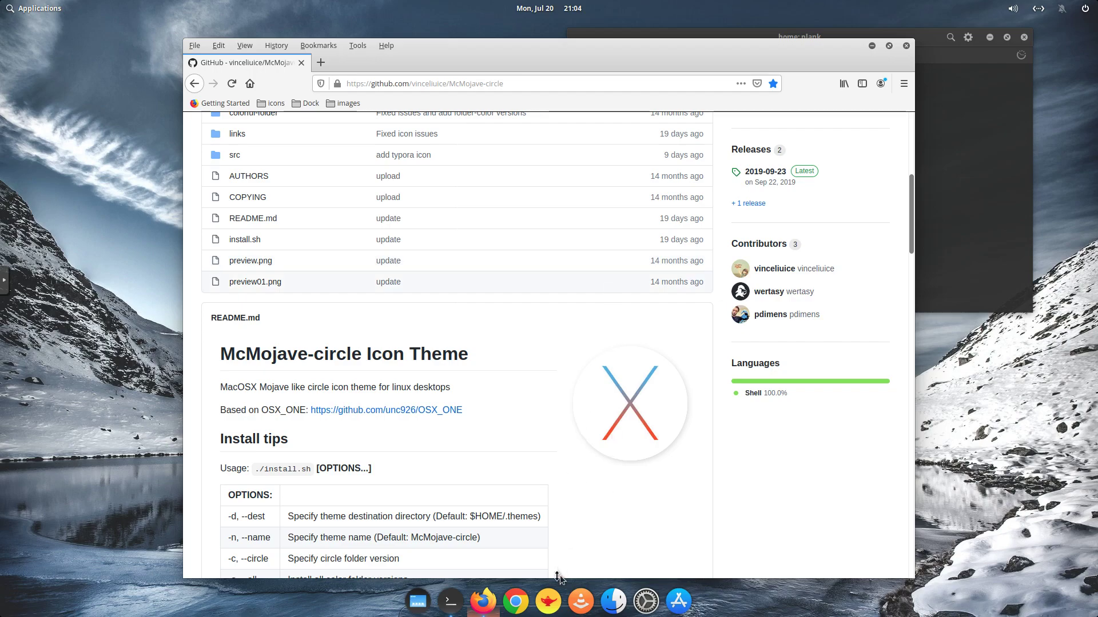
Step: Switch to folder-locations.txt in Geany and select the /usr/share/icons path on line 2
left_click(544, 599)
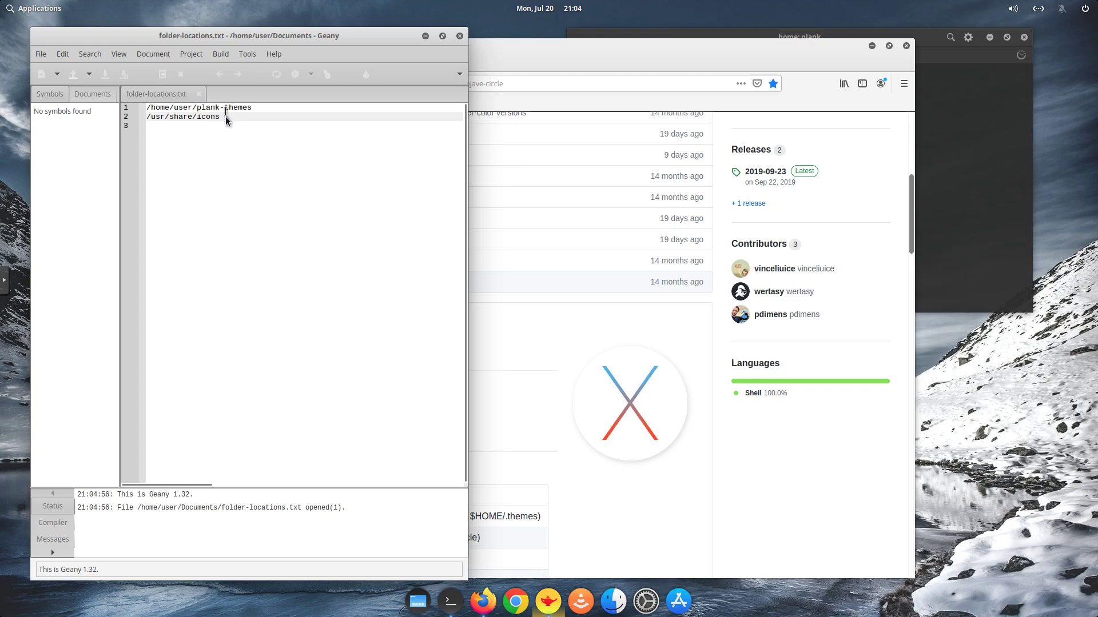
left_click_drag(221, 117, 138, 116)
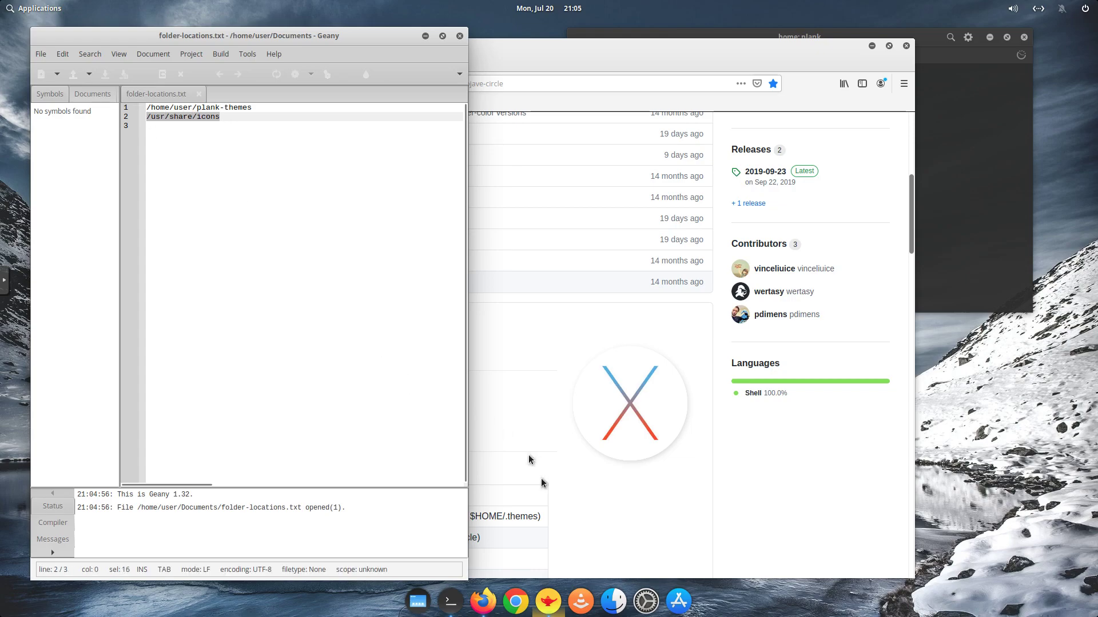
Step: Start a Files window as Administrator from the dock icon and confirm the administrator password
right_click(615, 606)
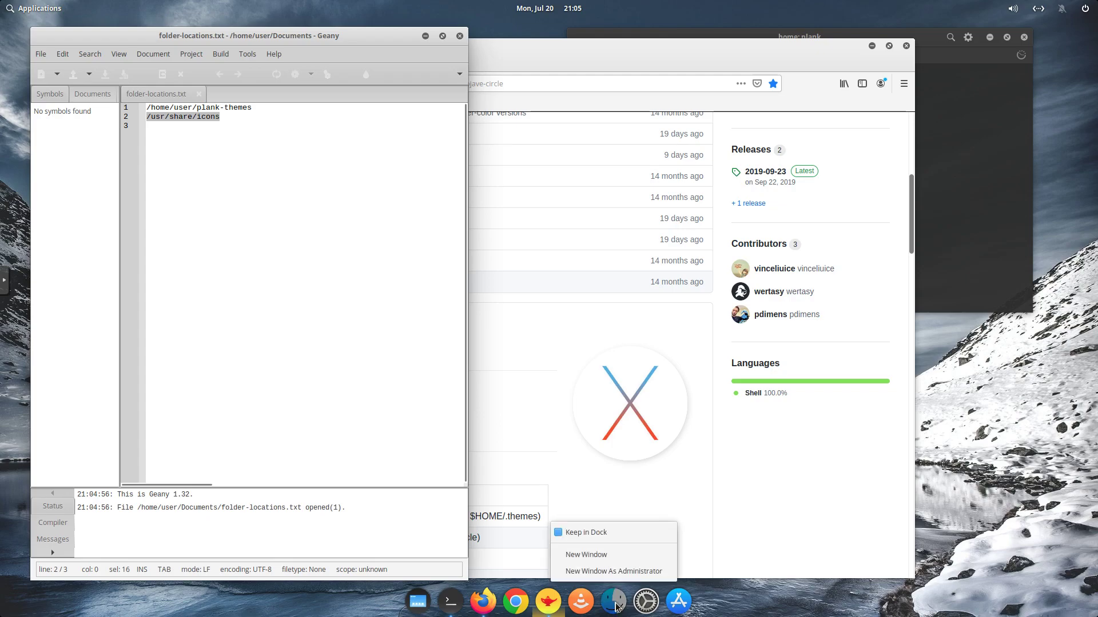
left_click(630, 572)
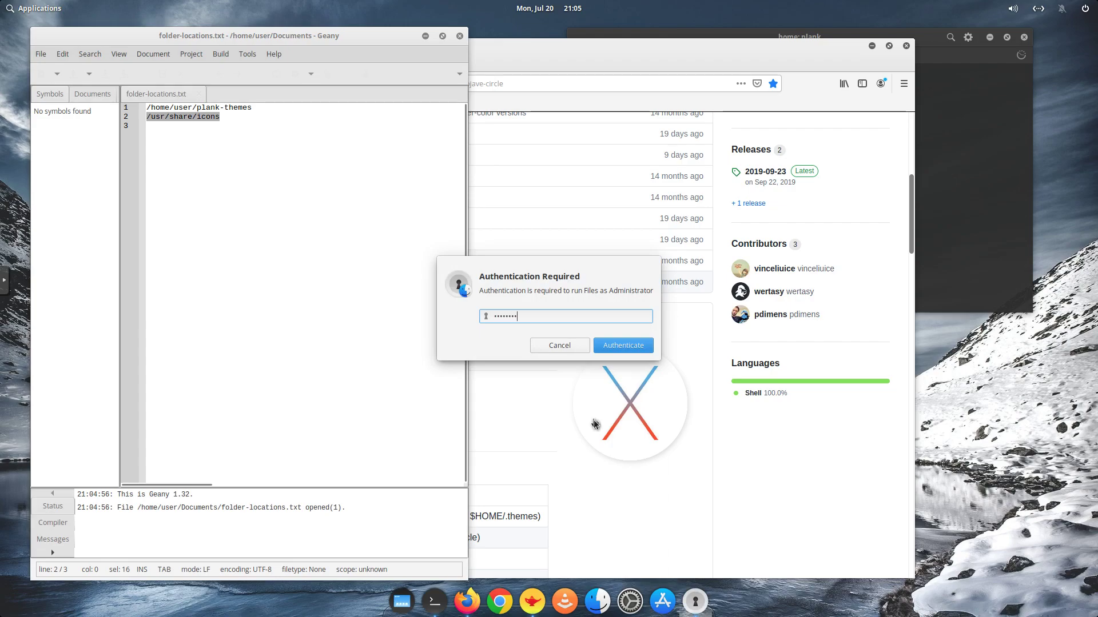
key("Return")
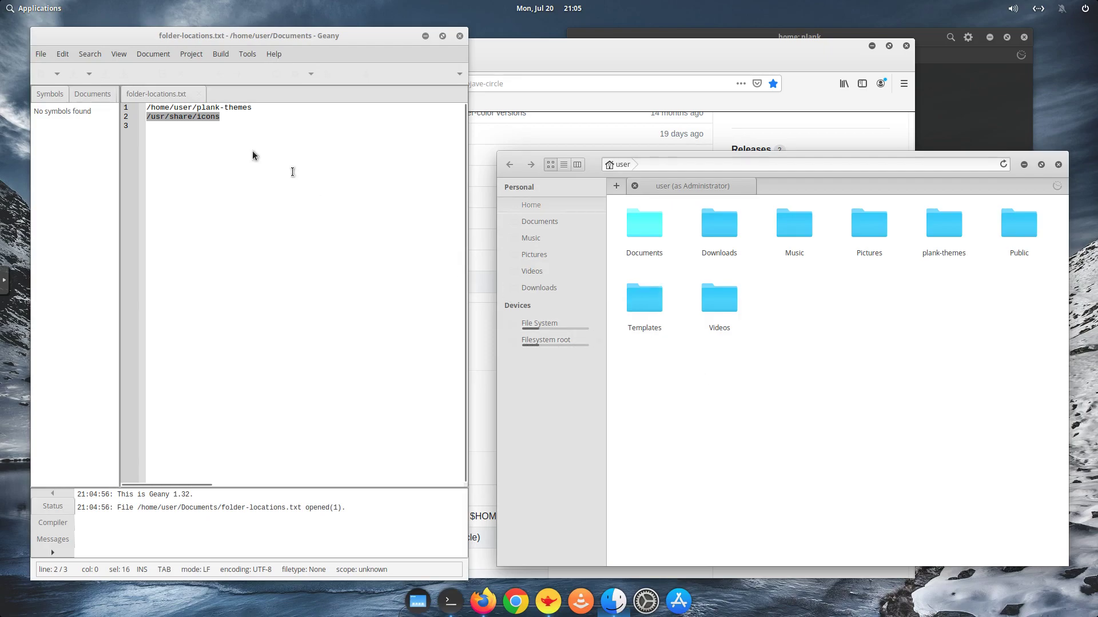
Step: Copy /usr/share/icons from Geany and paste it into the admin Files path bar to open it
right_click(189, 114)
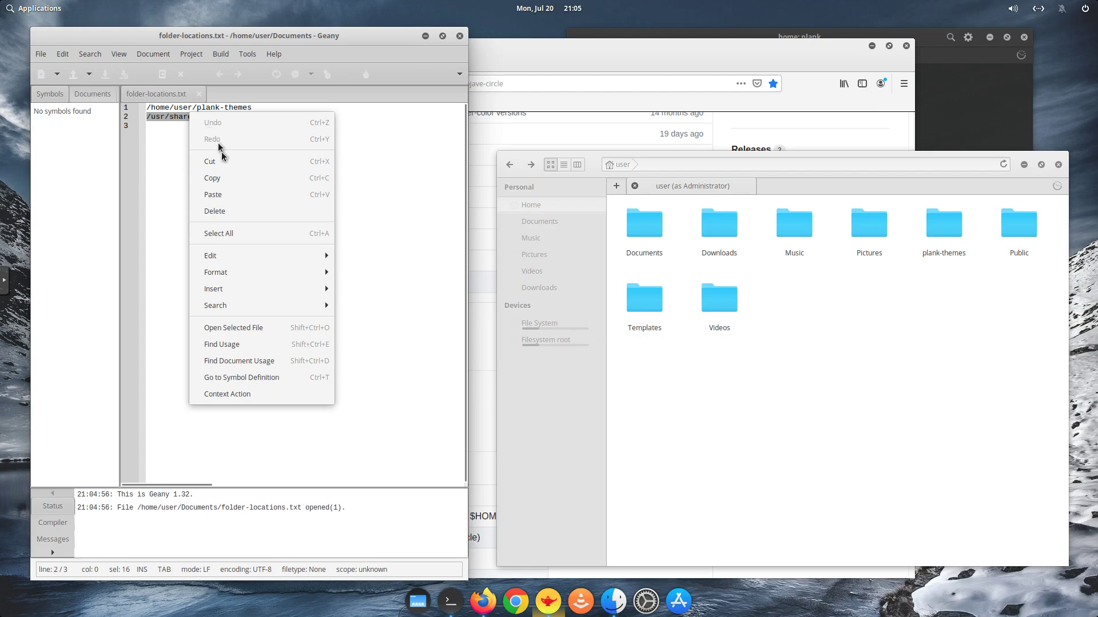
left_click(215, 178)
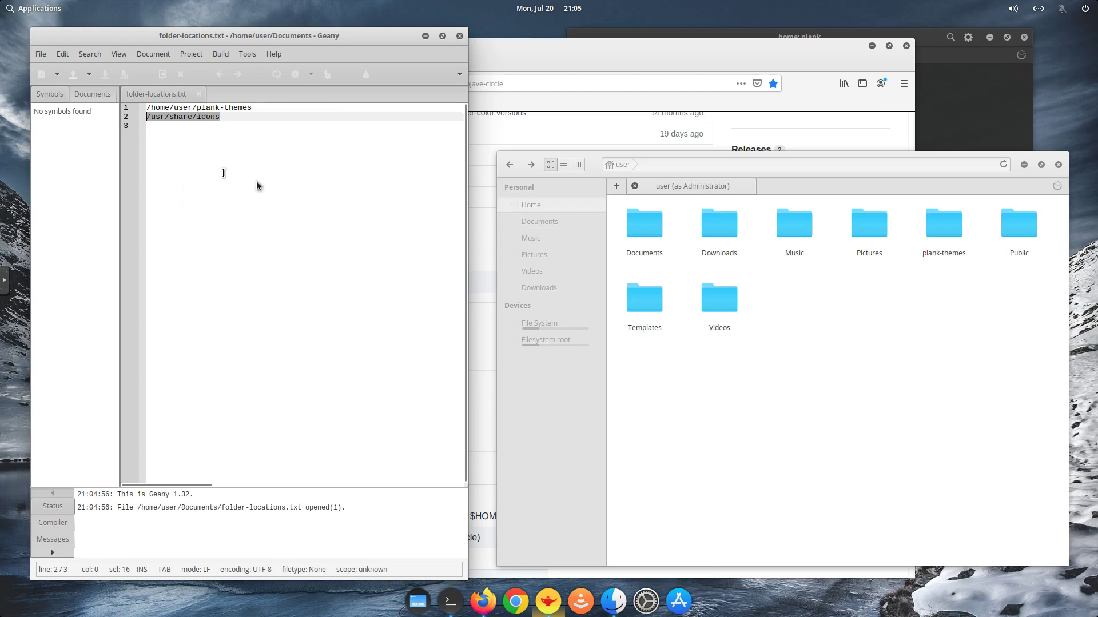
left_click(562, 343)
left_click(771, 165)
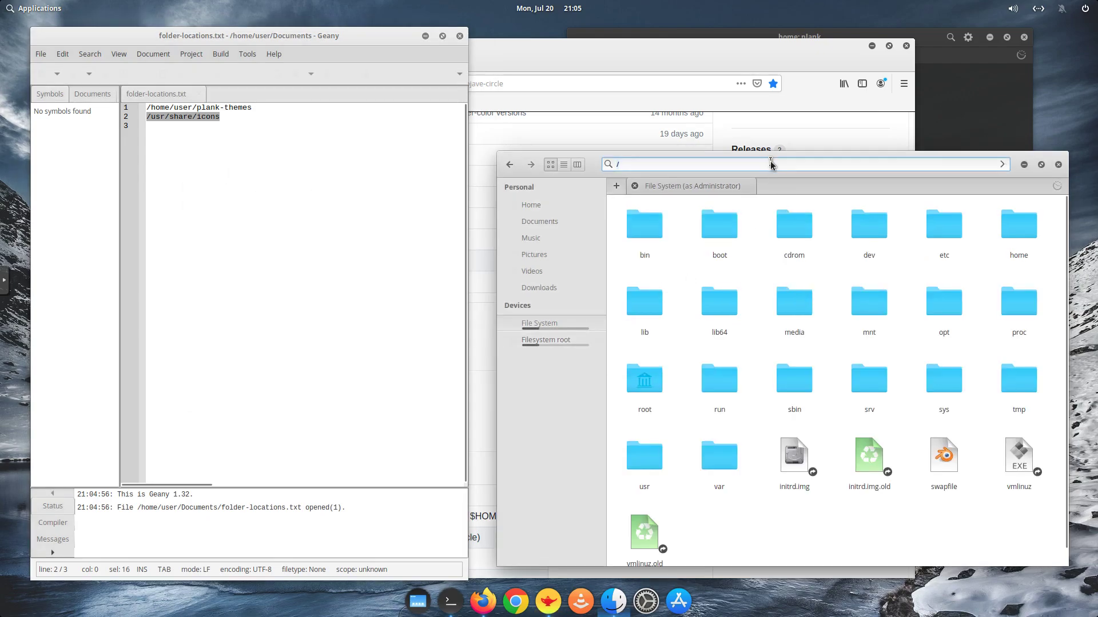
key("ctrl+v")
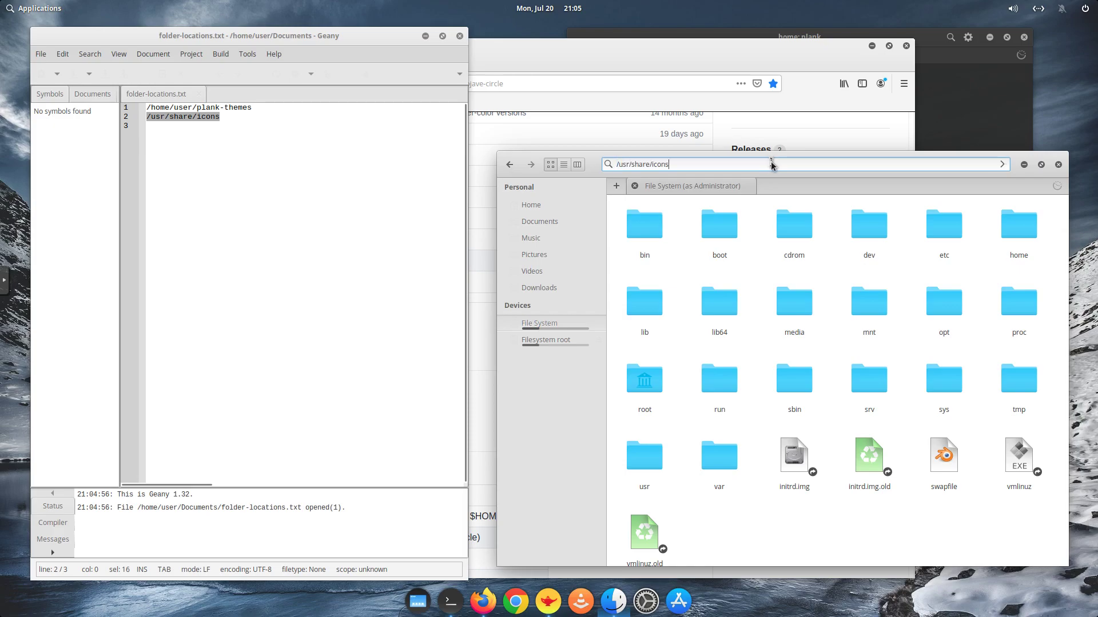
key("Return")
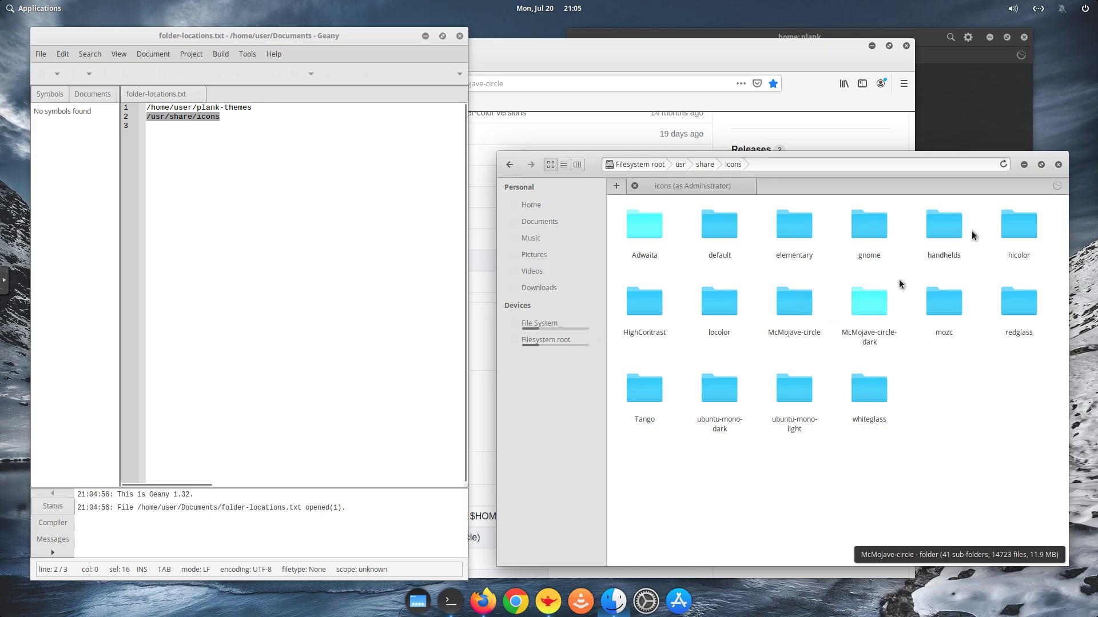
Step: Close Files and Geany, then confirm McMojave-circle-dark as the Icons theme in System Settings' Tweaks
left_click(1058, 166)
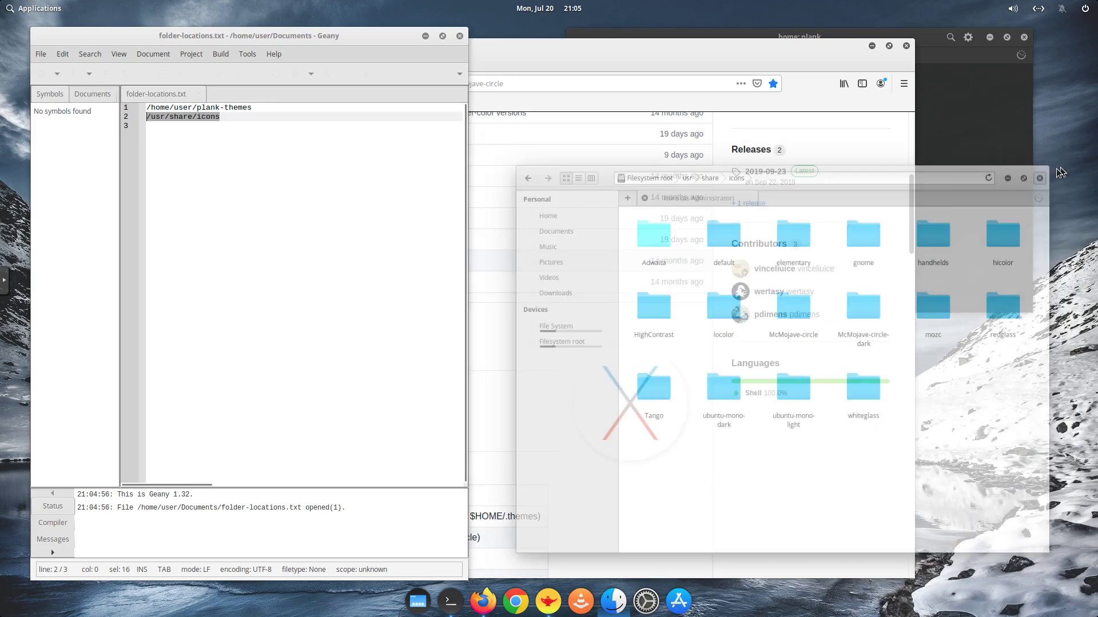
left_click(459, 37)
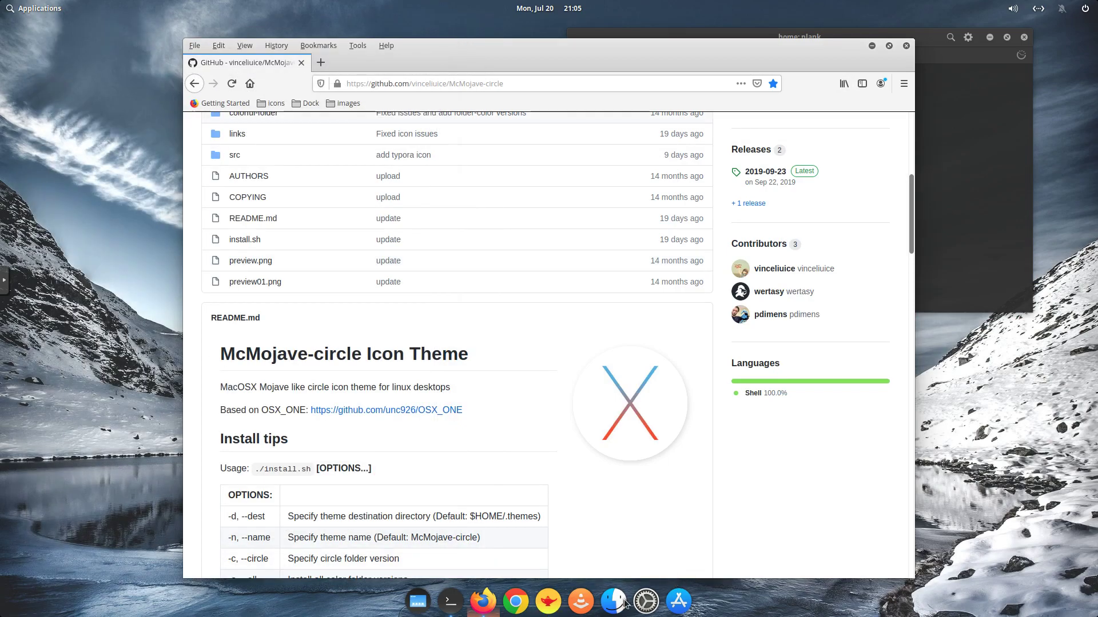
left_click(646, 601)
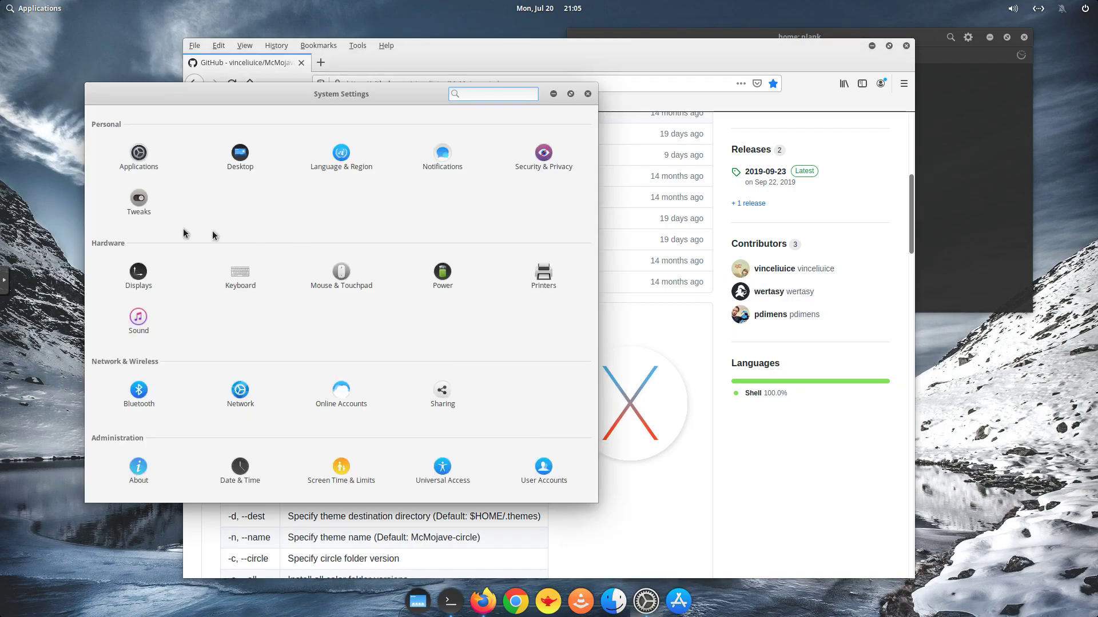
left_click(138, 200)
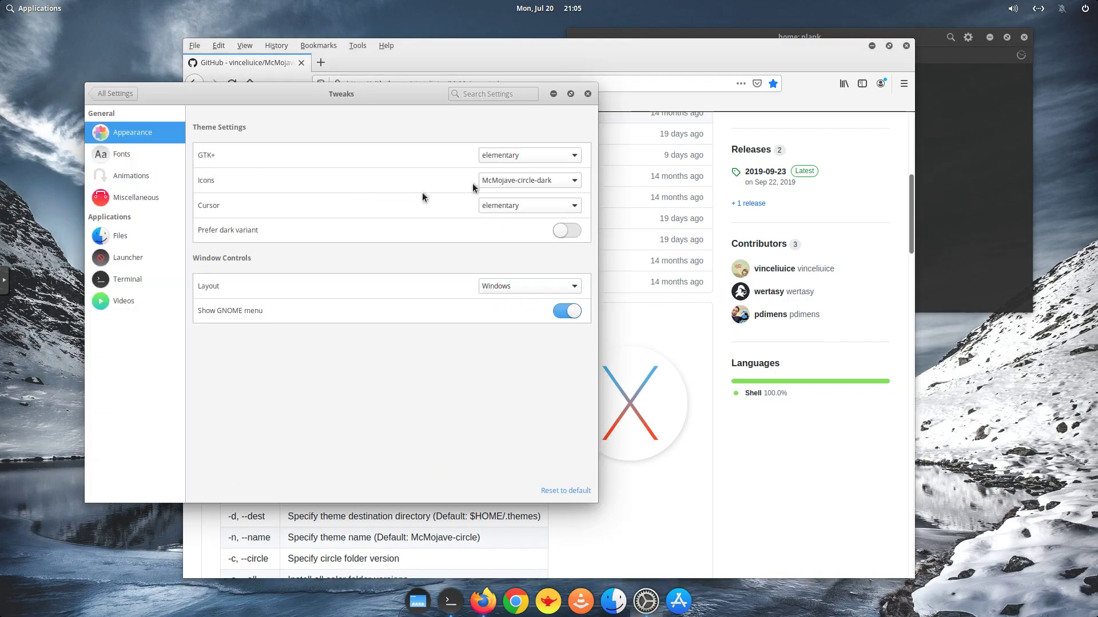
left_click(496, 183)
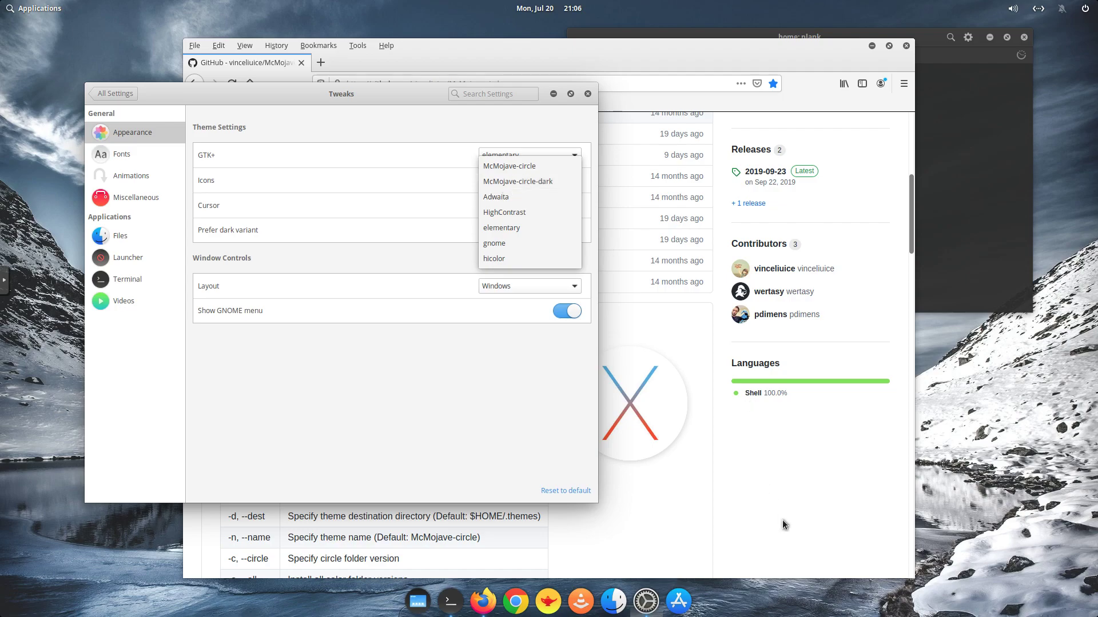
left_click(453, 447)
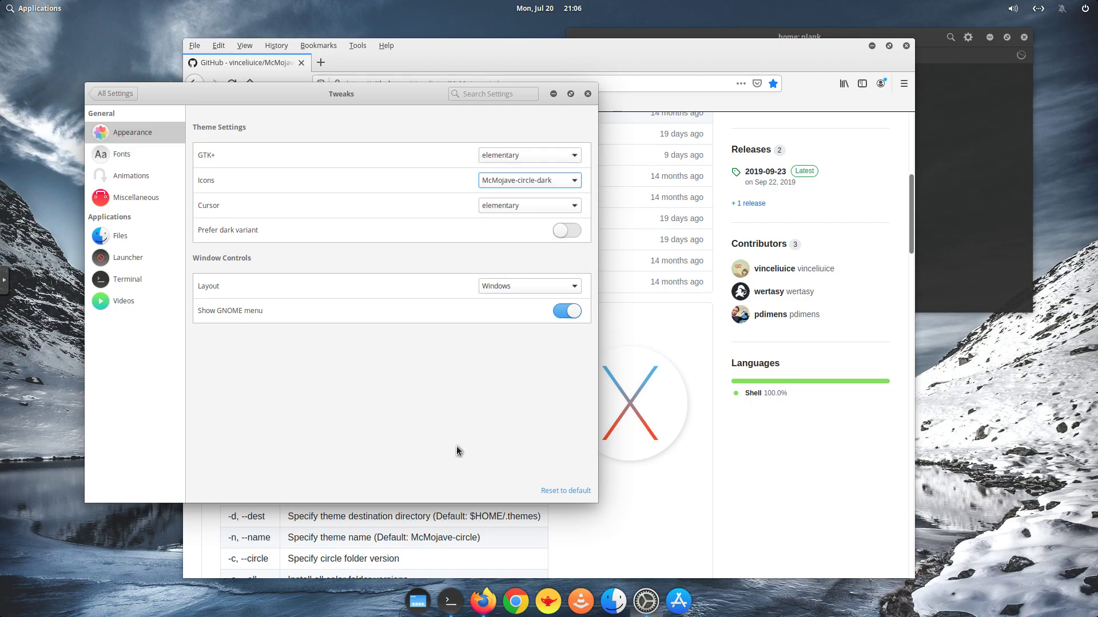
left_click(589, 94)
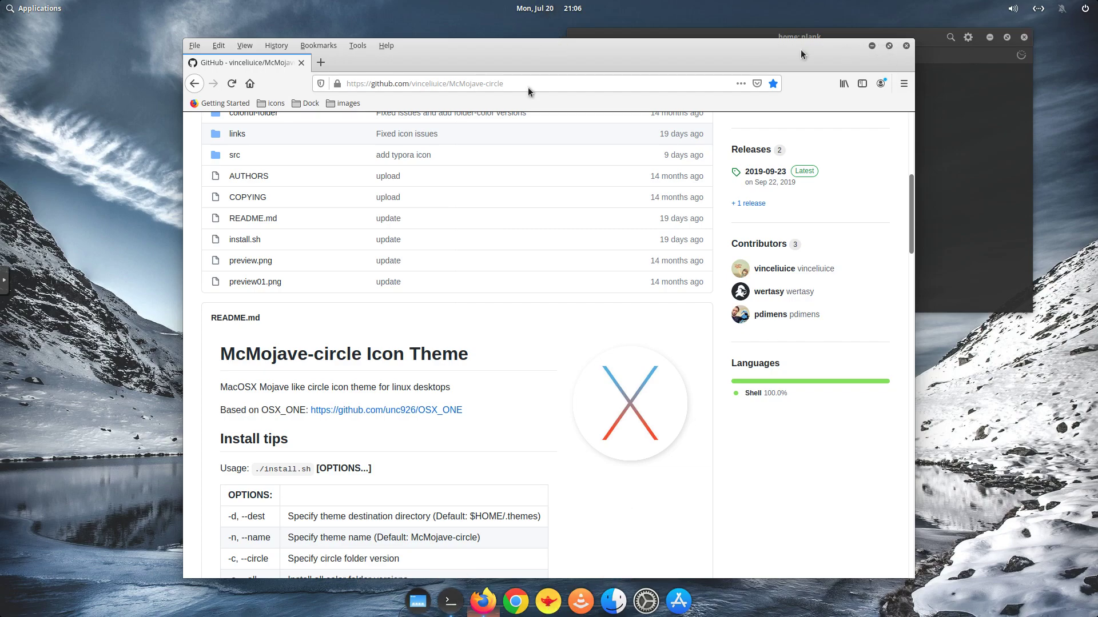
Step: Open the Pexels images bookmark and the Lake on Between Snowy Mountain photo, then close Firefox
left_click(346, 103)
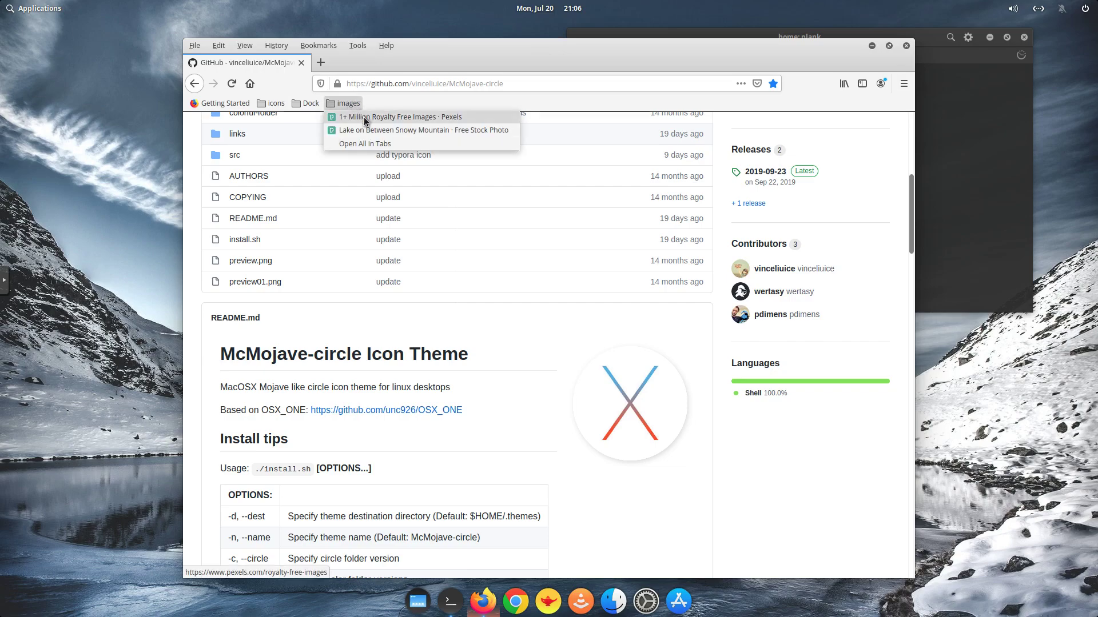
left_click(365, 118)
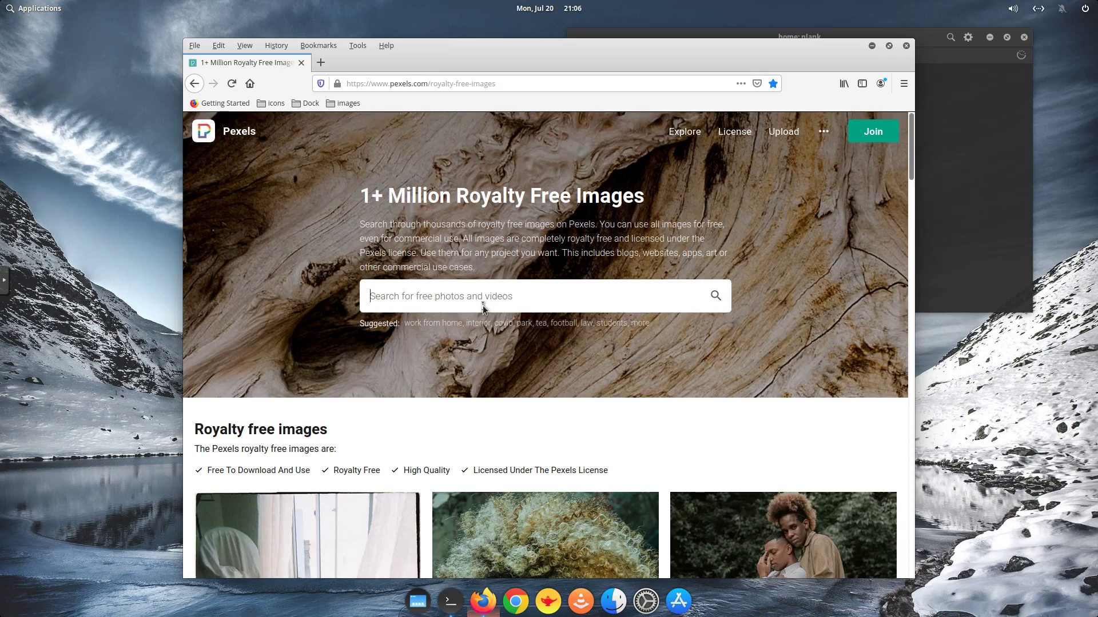
scroll(483, 309, "down", 5)
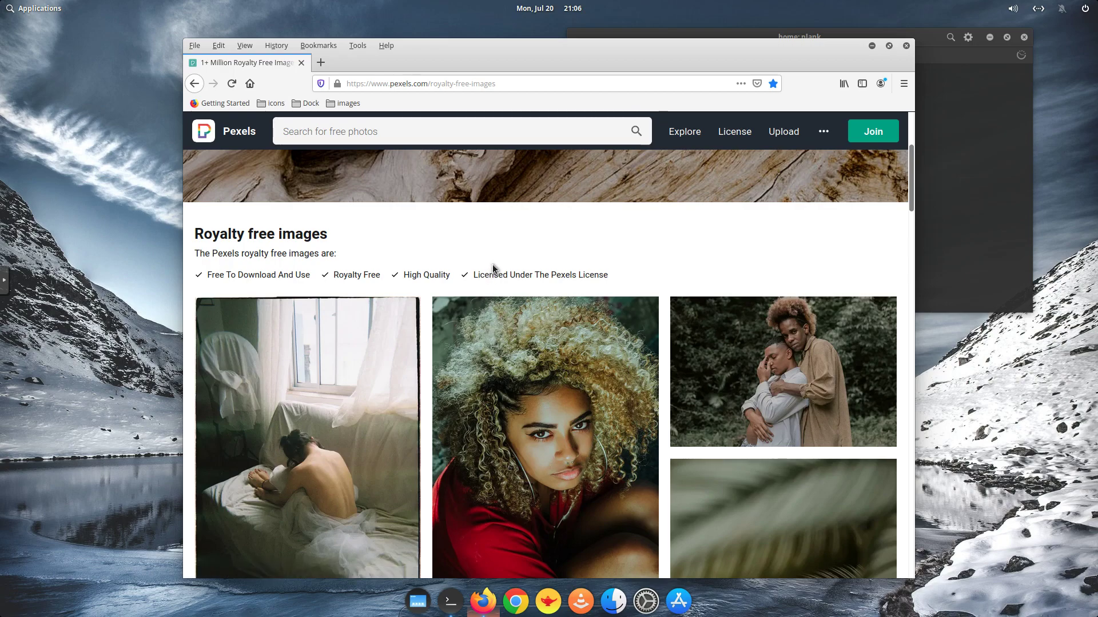
left_click(348, 104)
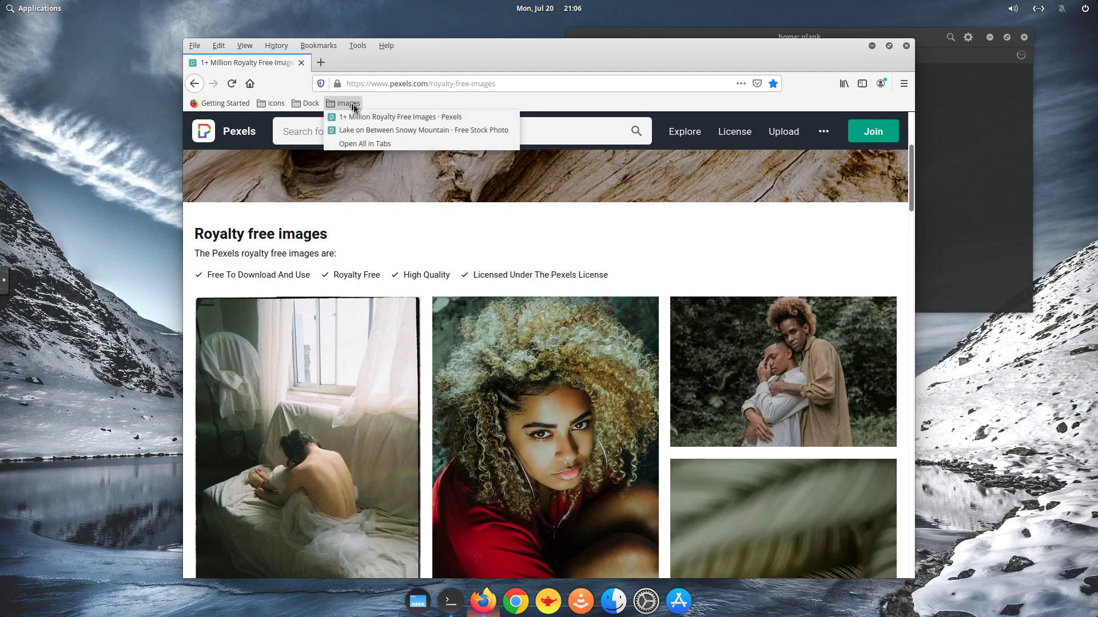
left_click(369, 130)
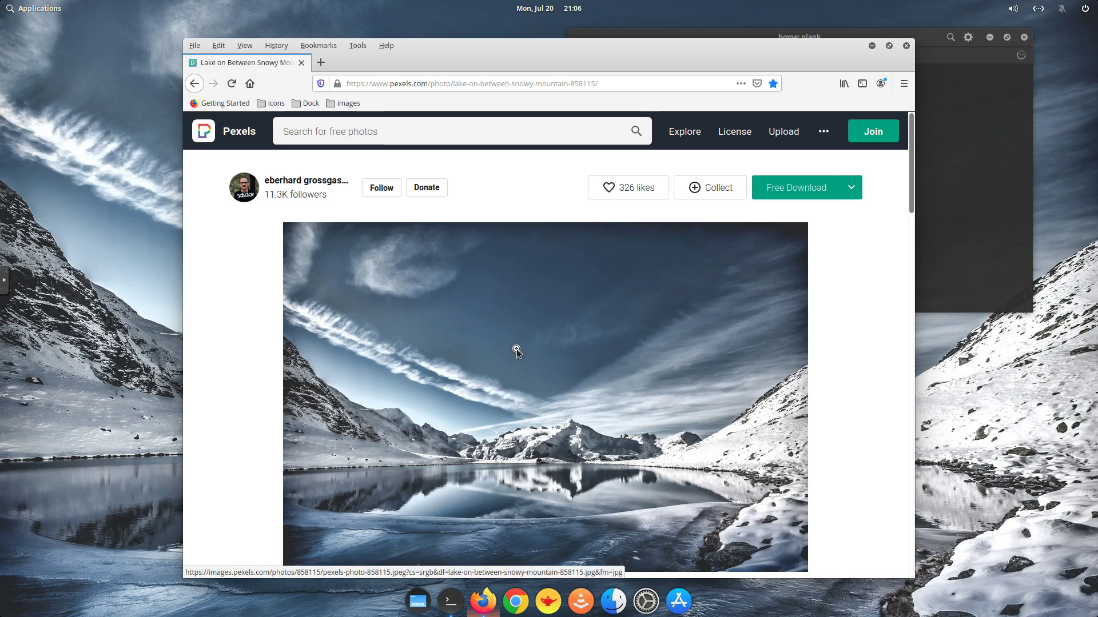
left_click(908, 46)
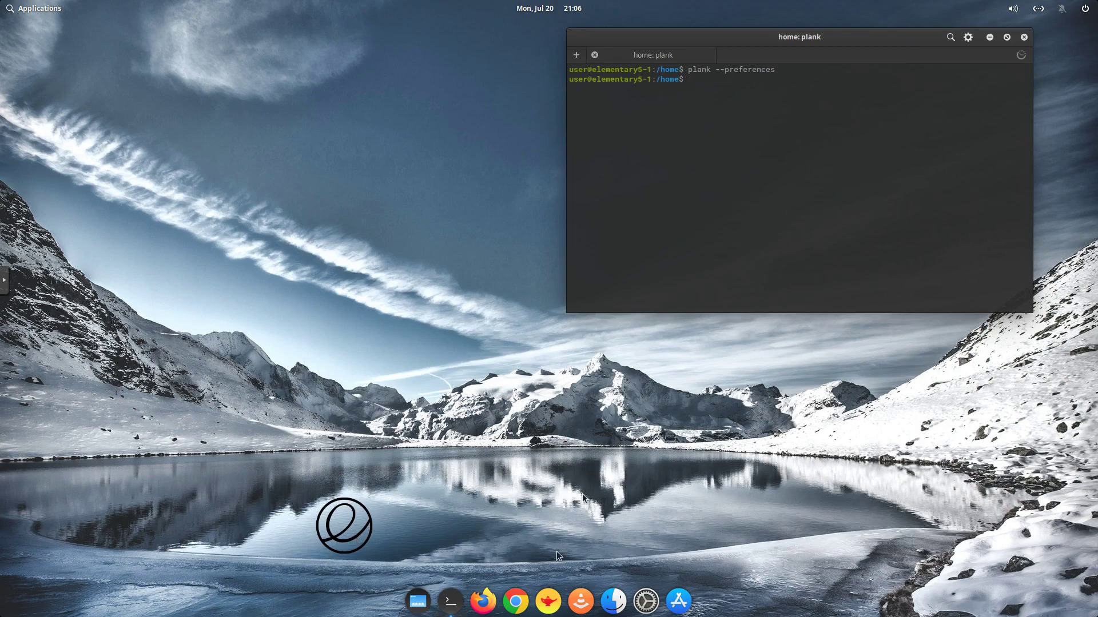
left_click(615, 592)
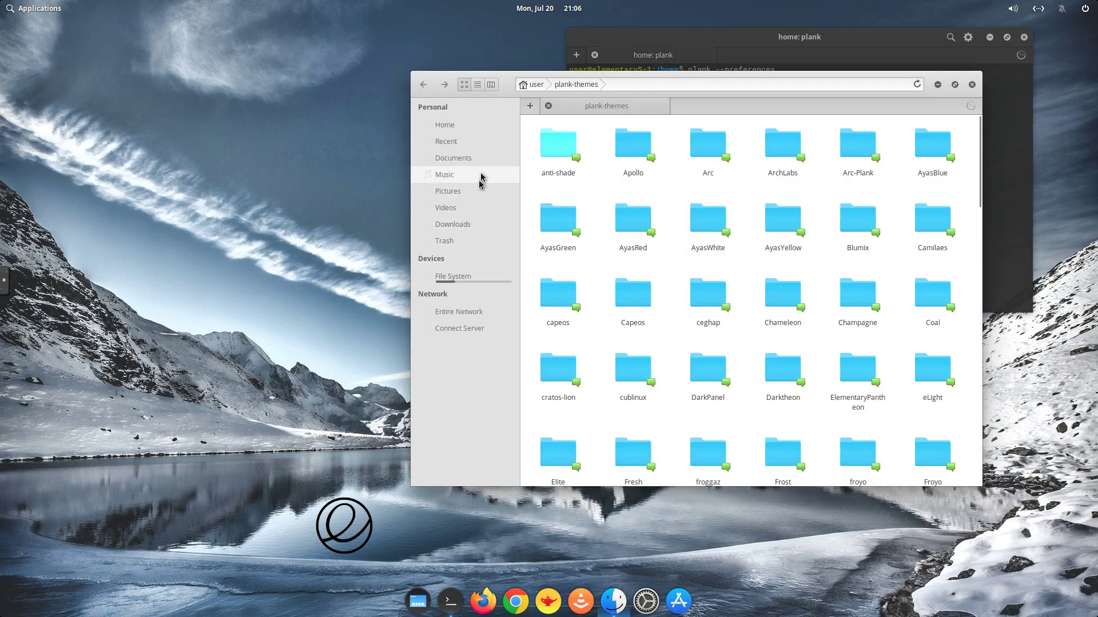
left_click(464, 226)
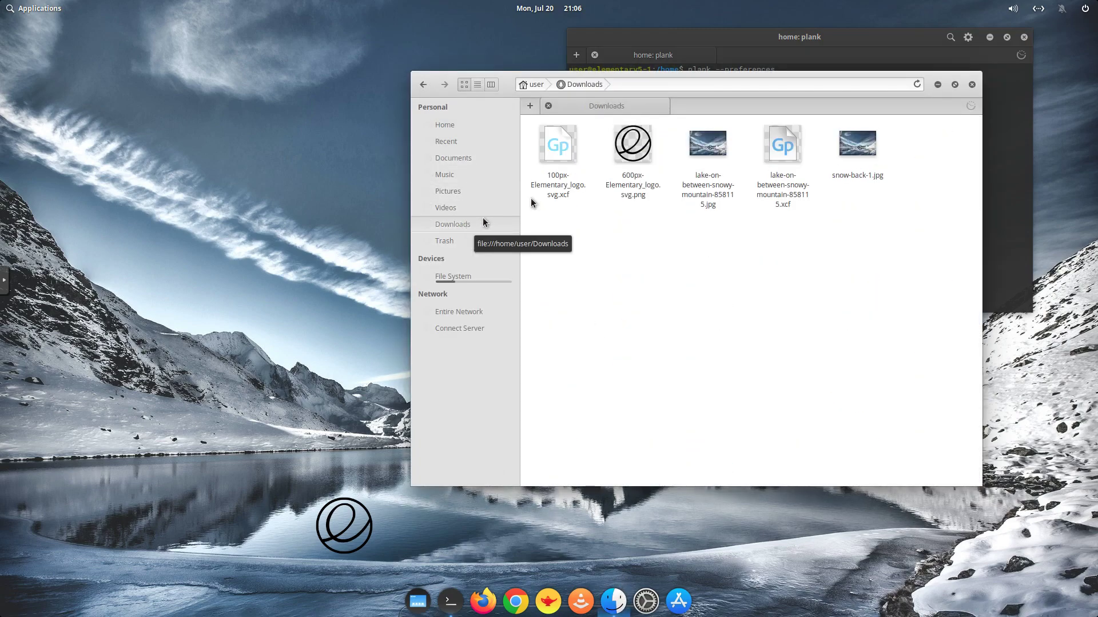
left_click(858, 142)
right_click(859, 143)
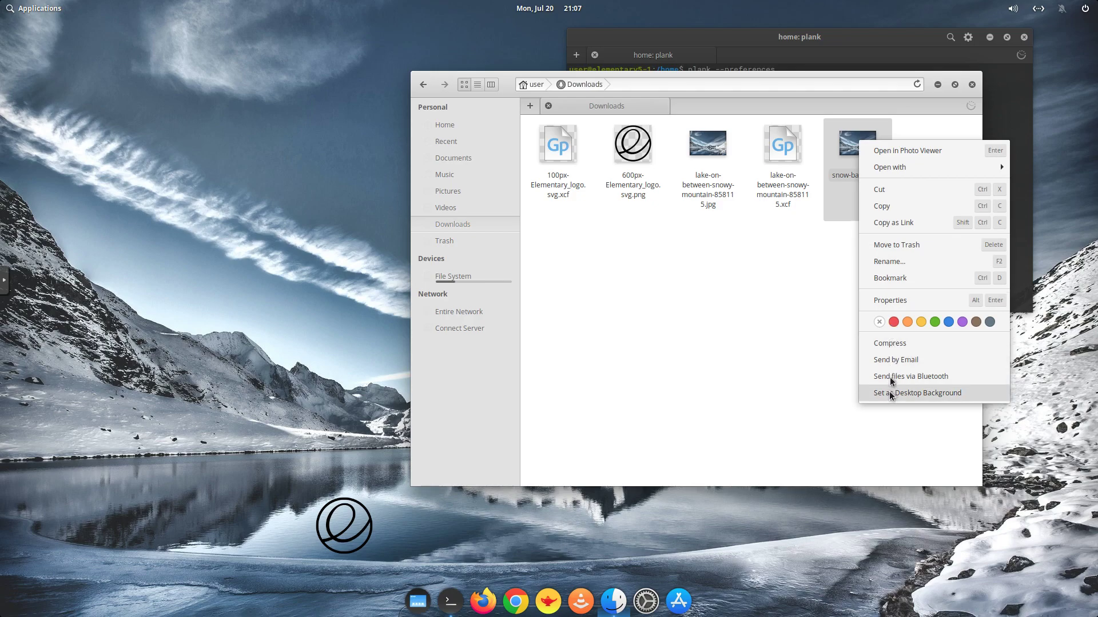
left_click(935, 108)
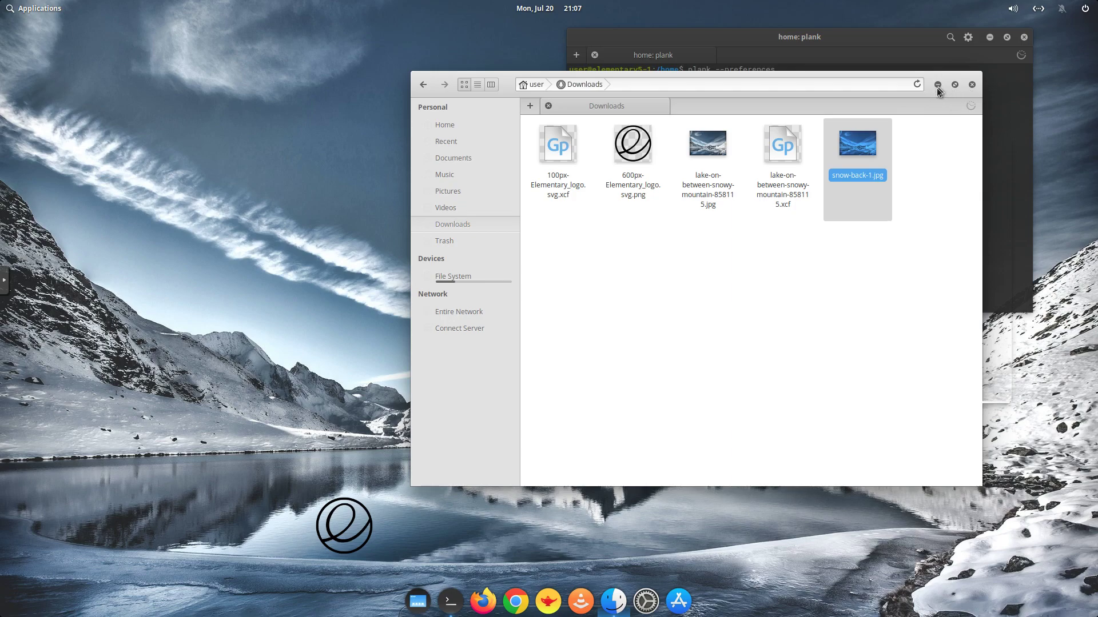
left_click(971, 86)
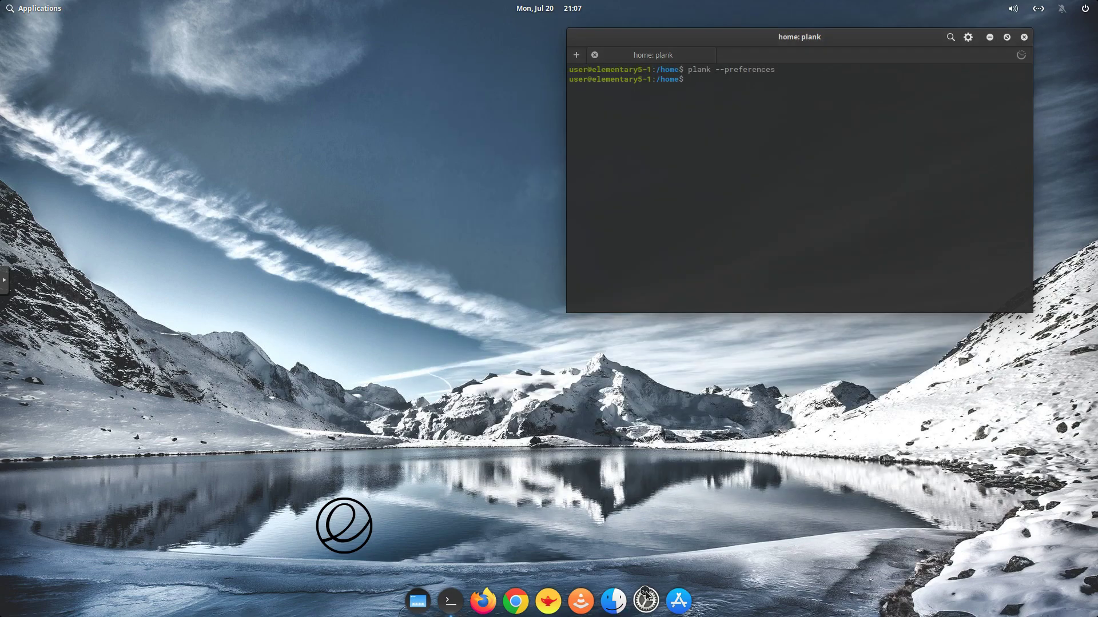
left_click(646, 593)
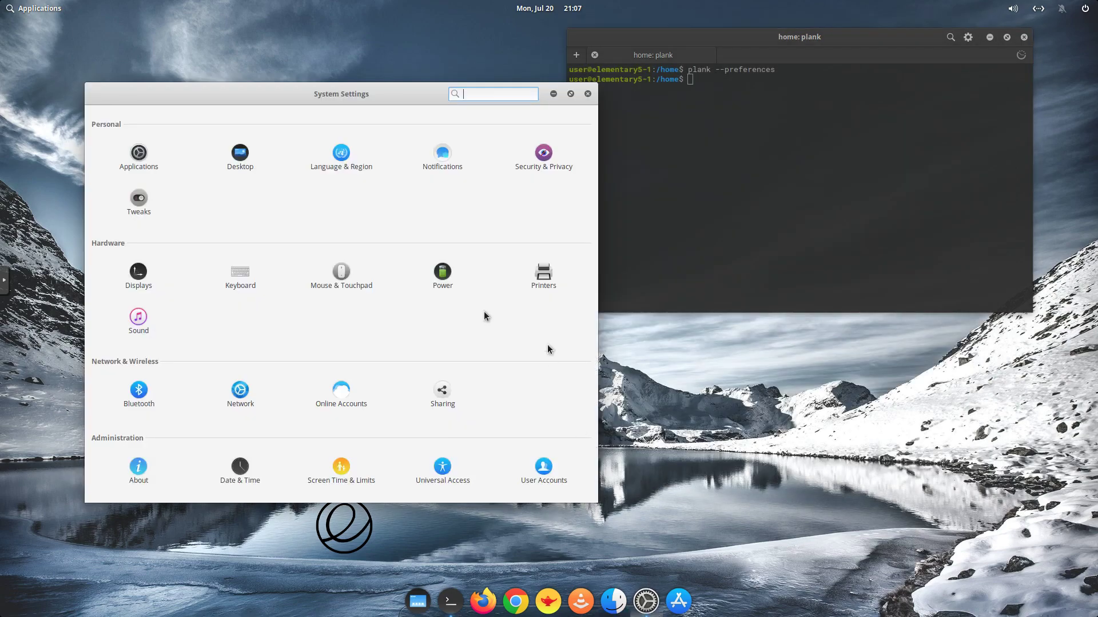
left_click(146, 204)
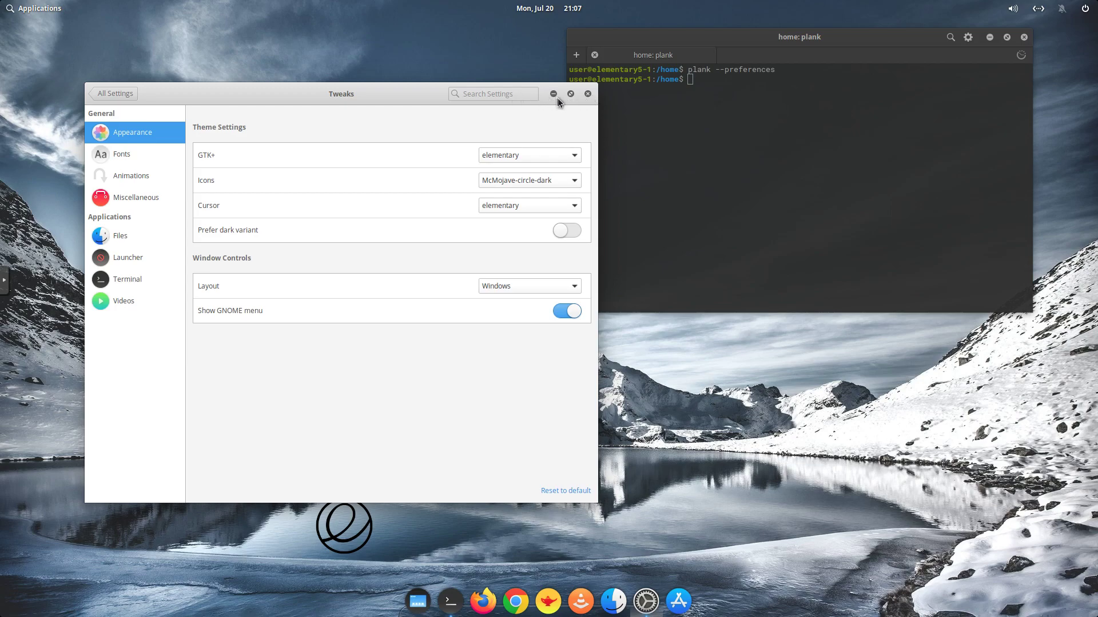
left_click(588, 95)
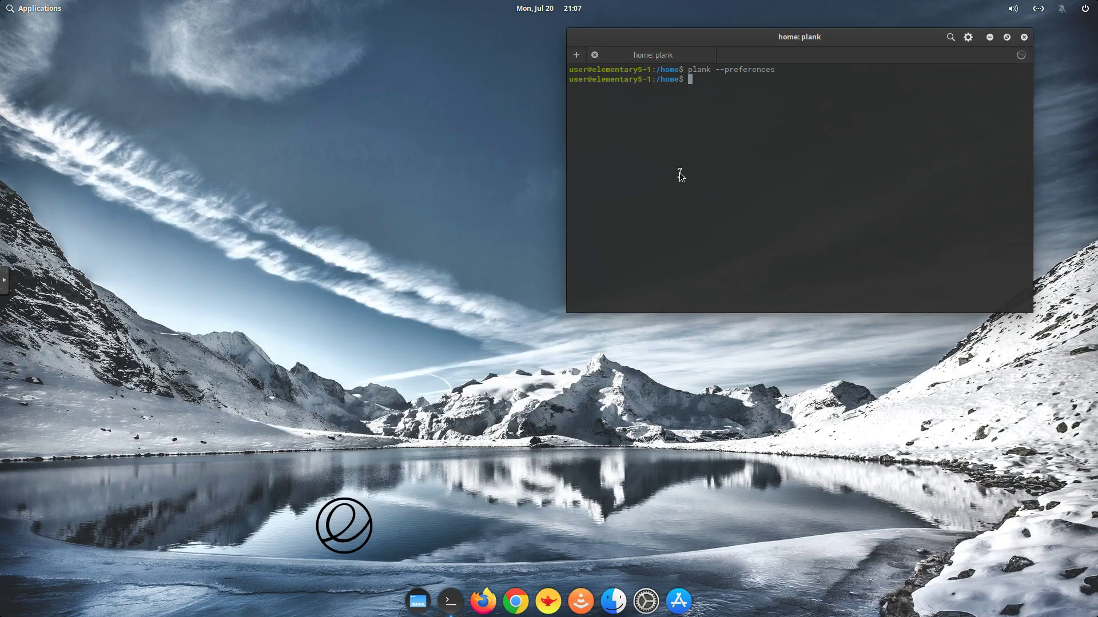
Step: Run neofetch for the system summary, view htop, quit it with q, and type exit
type("neofetch")
key("Return")
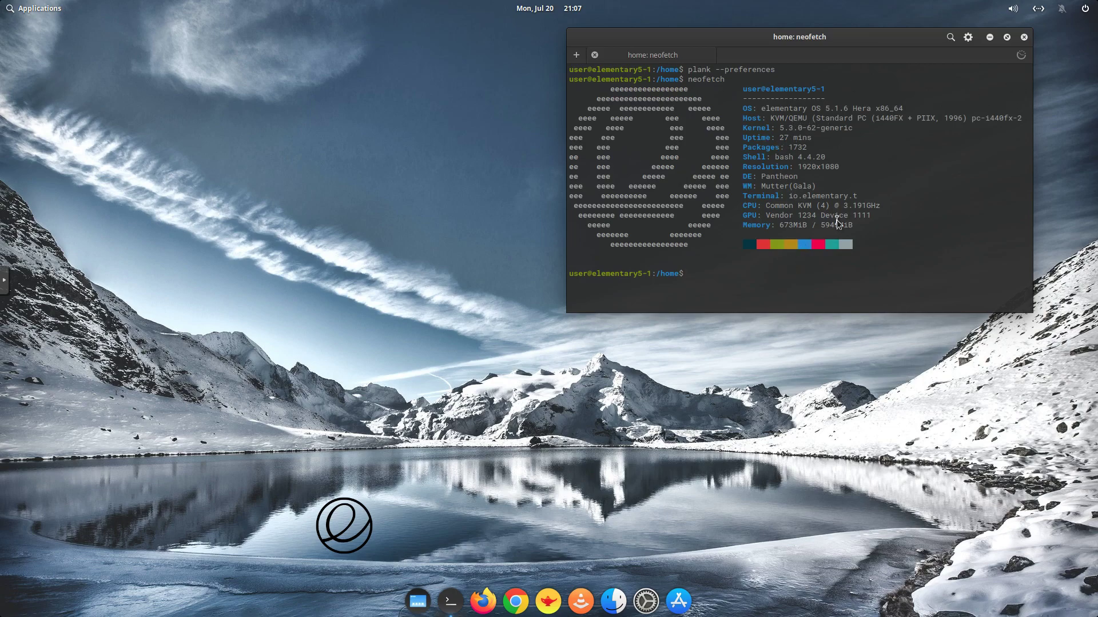
type("htop")
key("Return")
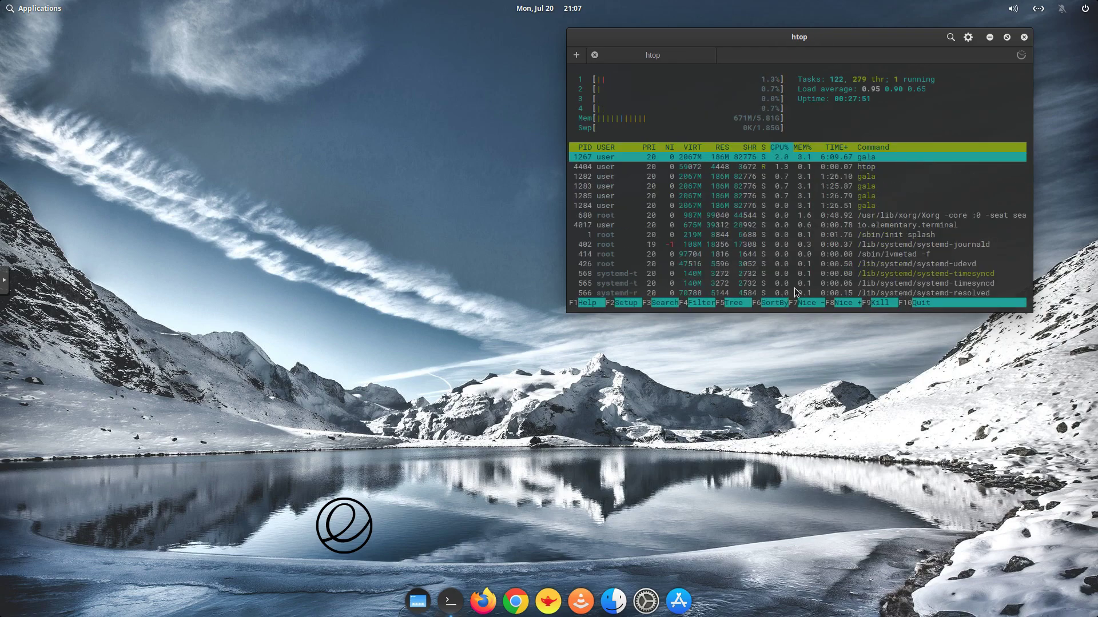
type("q")
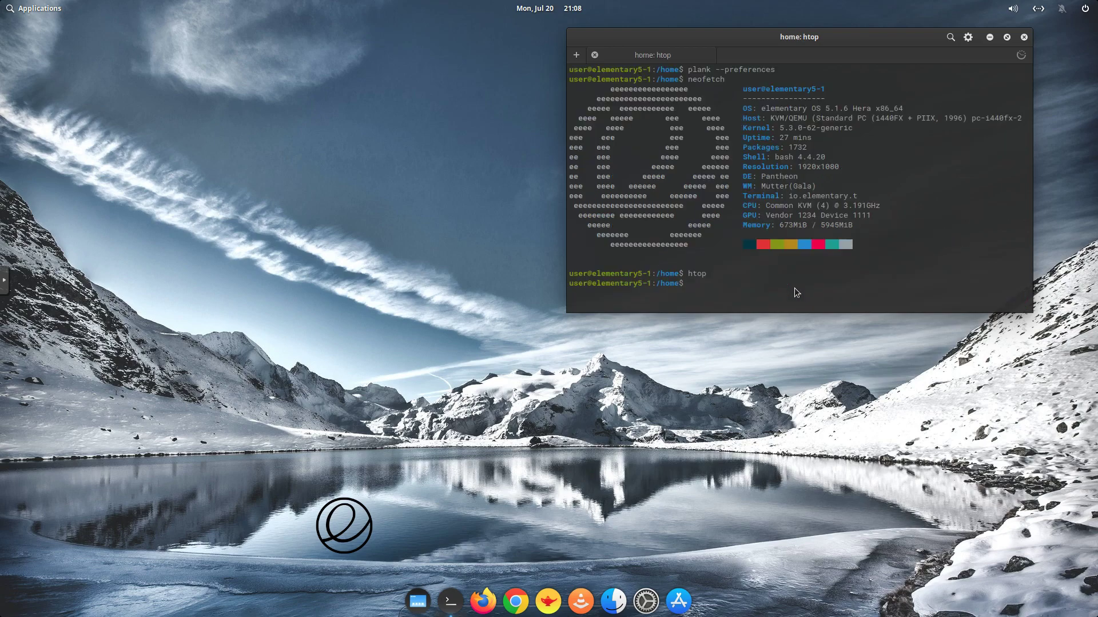
type("exit")
key("Return")
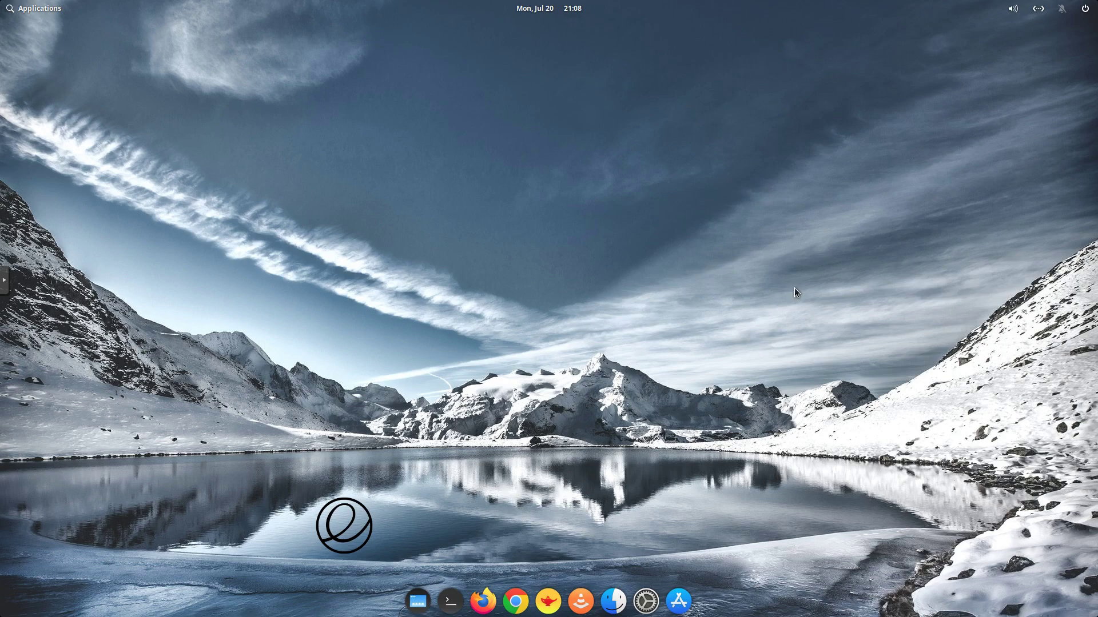